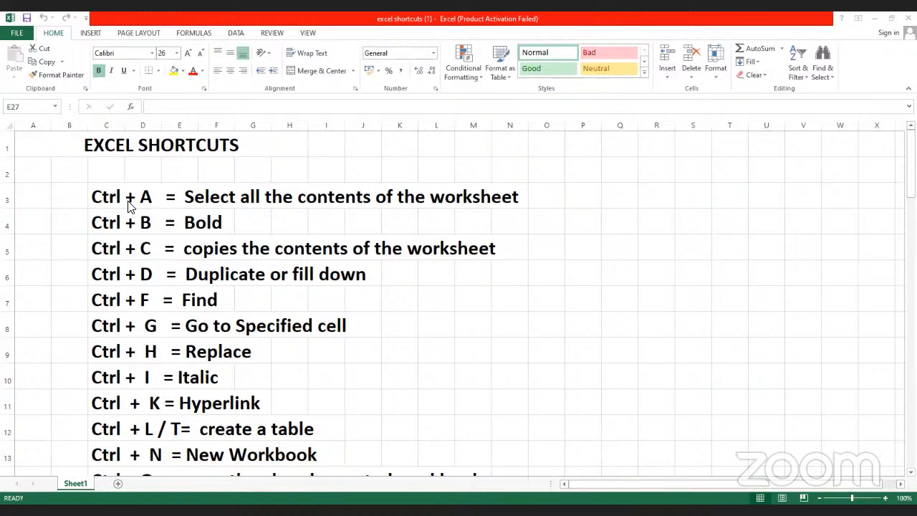
- Select all the contents of the worksheet, and clear the selection again
left_click(231, 249)
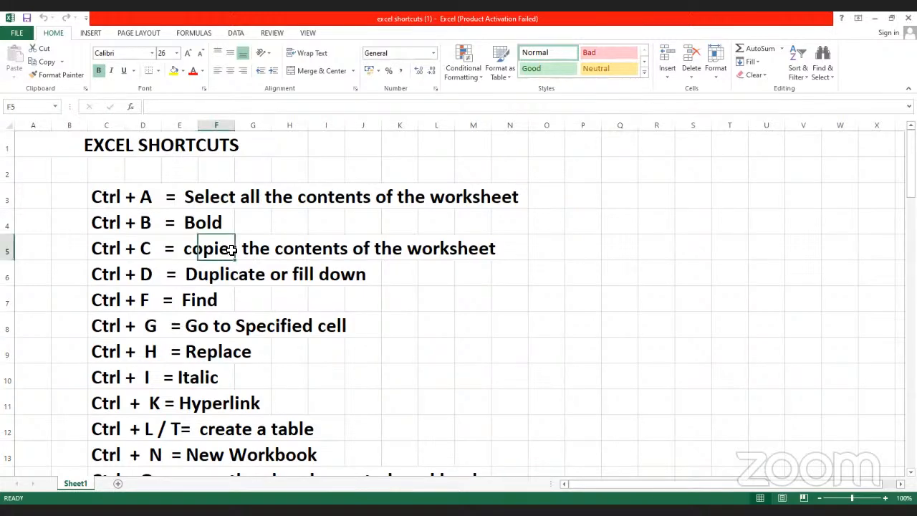
key("ctrl+a")
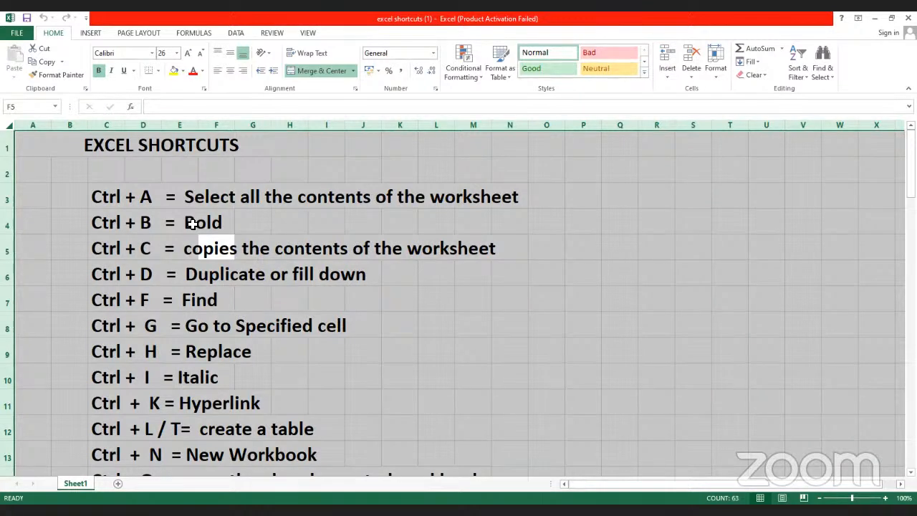
left_click(215, 275)
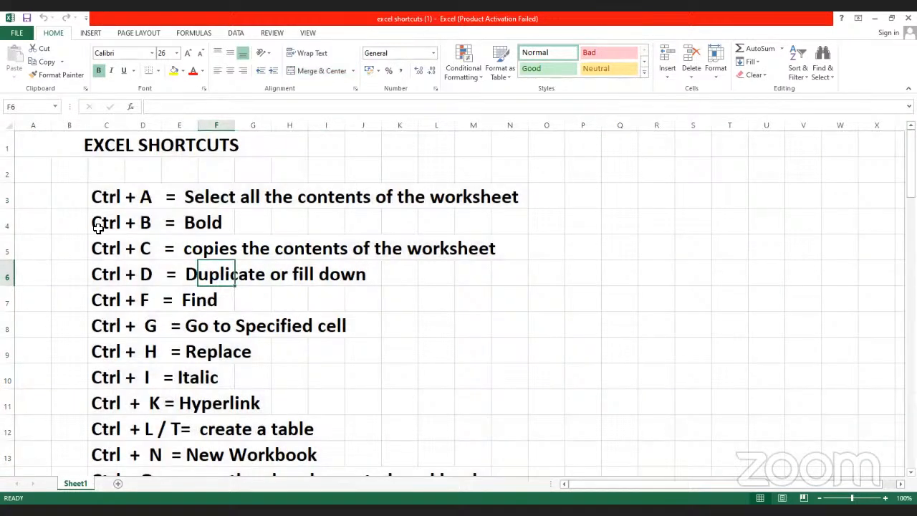
- Enter "mango" in cell P7 and fit the width of column P to the text
left_click(588, 296)
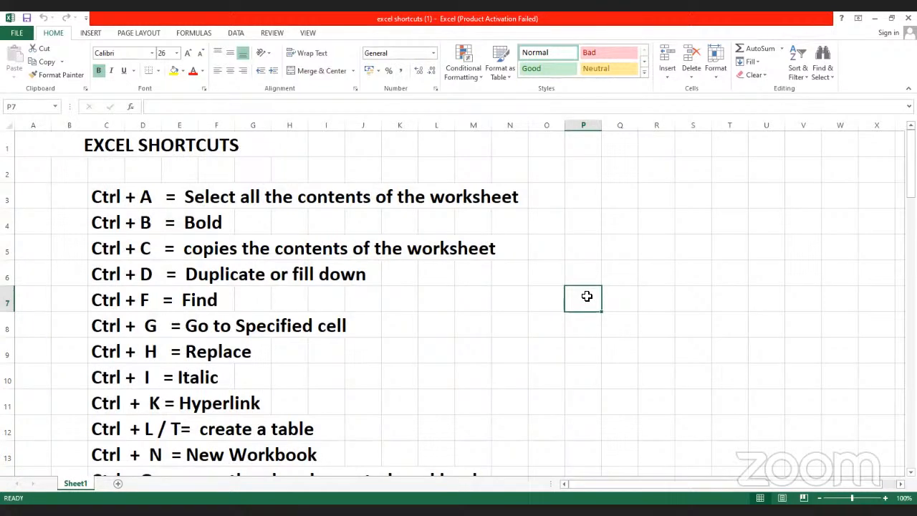
type("mango")
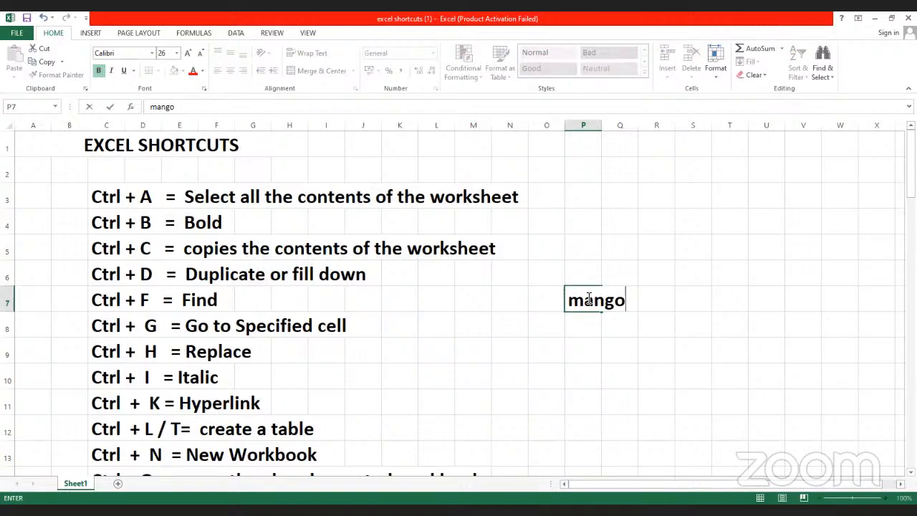
key("shift+Left")
key("shift+Left")
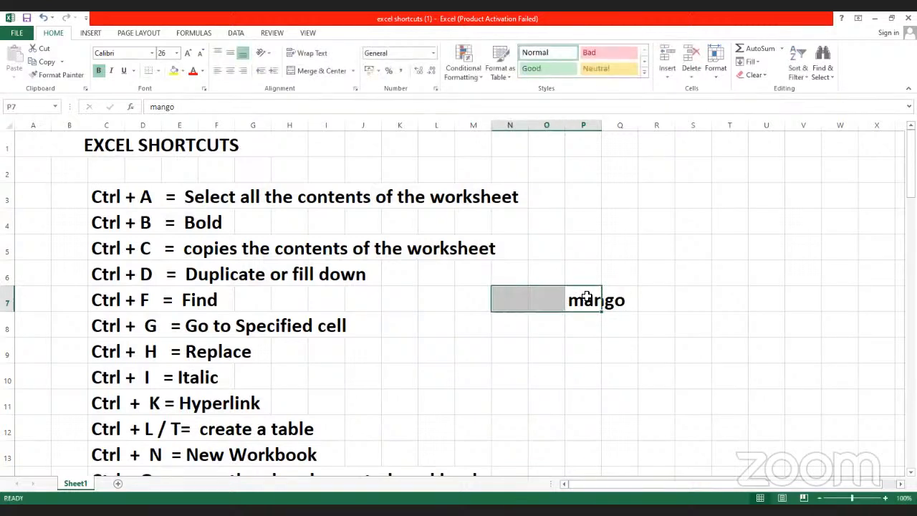
left_click(586, 297)
left_click(604, 351)
left_click(598, 301)
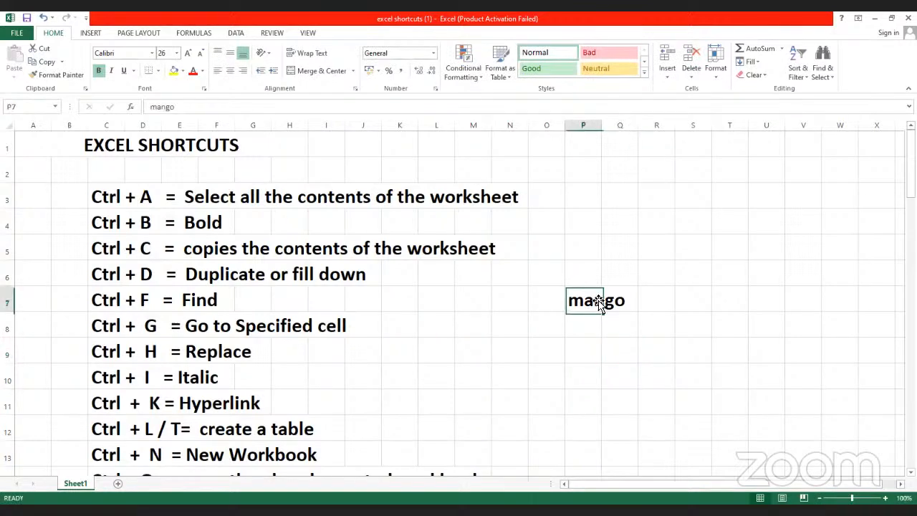
double_click(604, 125)
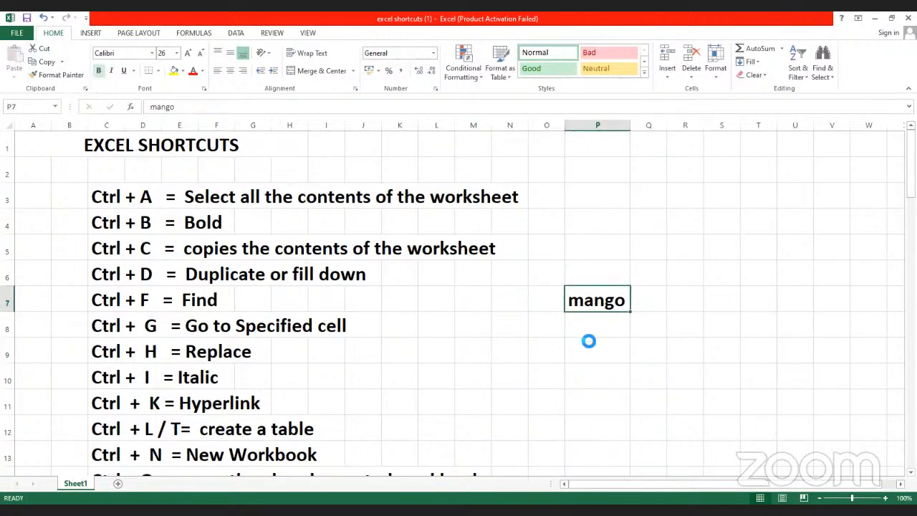
- Remove the bold formatting from the text in cell P7 and apply it again
key("ctrl+b")
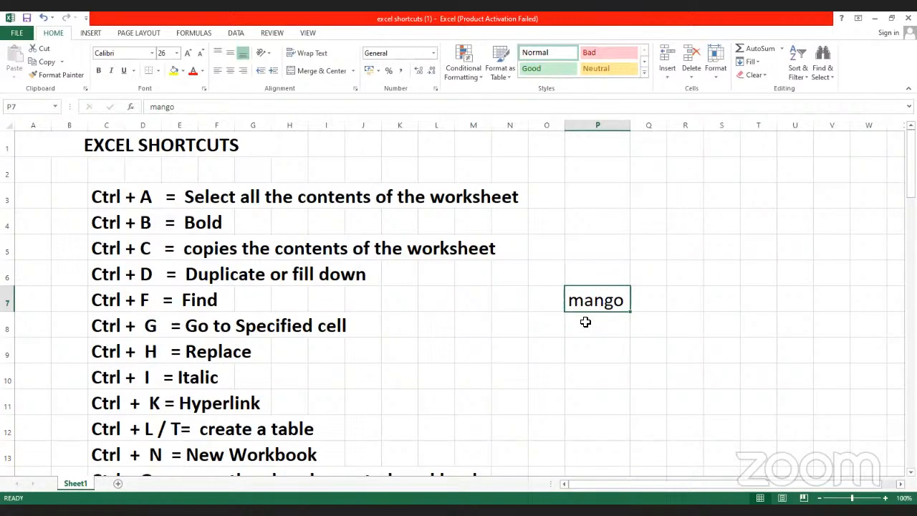
key("ctrl+b")
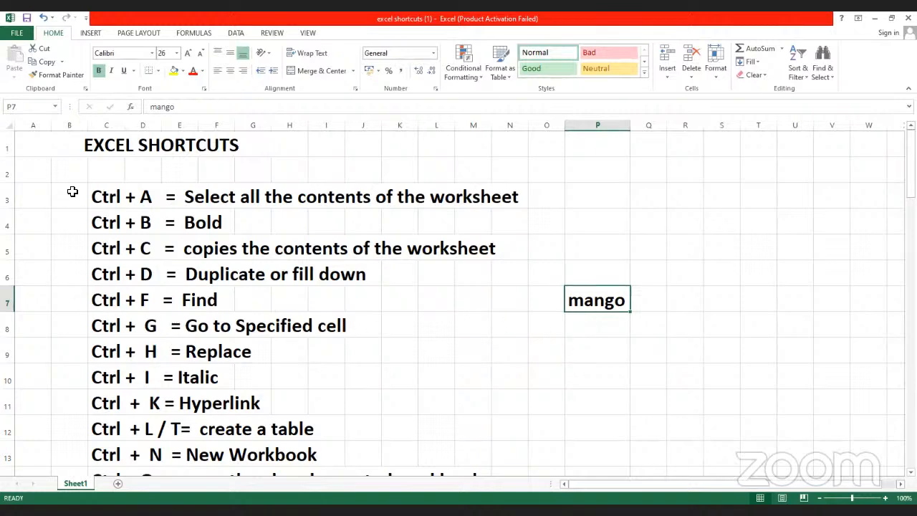
- Copy the first three shortcut lines (C3:N5) to cell A1 of a new worksheet, and return to Sheet1
left_click_drag(91, 194, 515, 255)
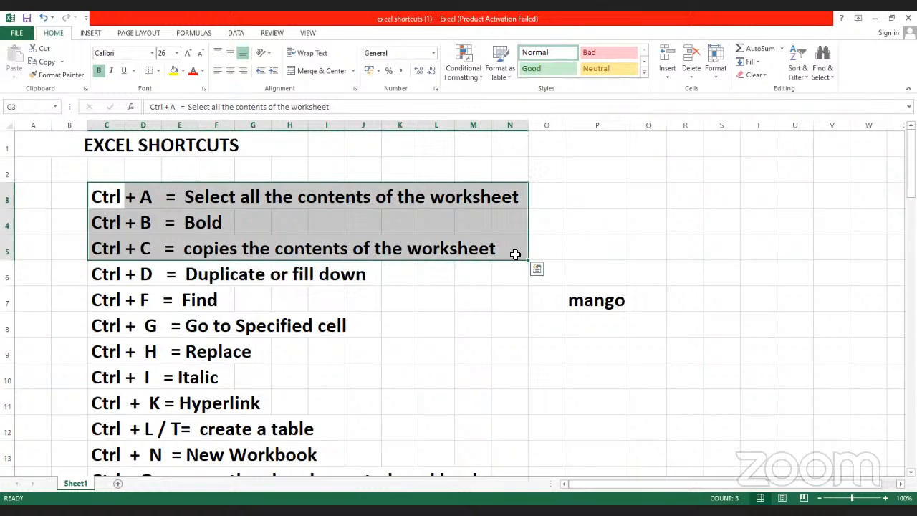
key("ctrl+c")
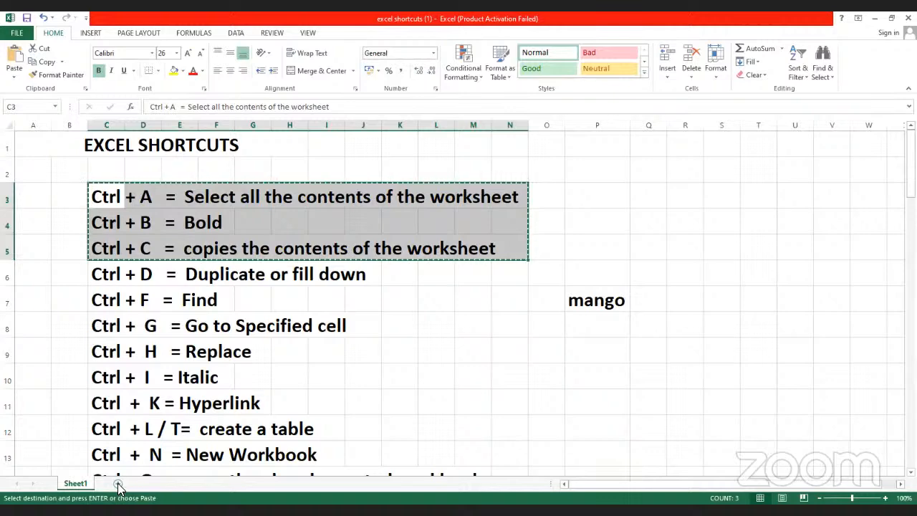
key("shift+F11")
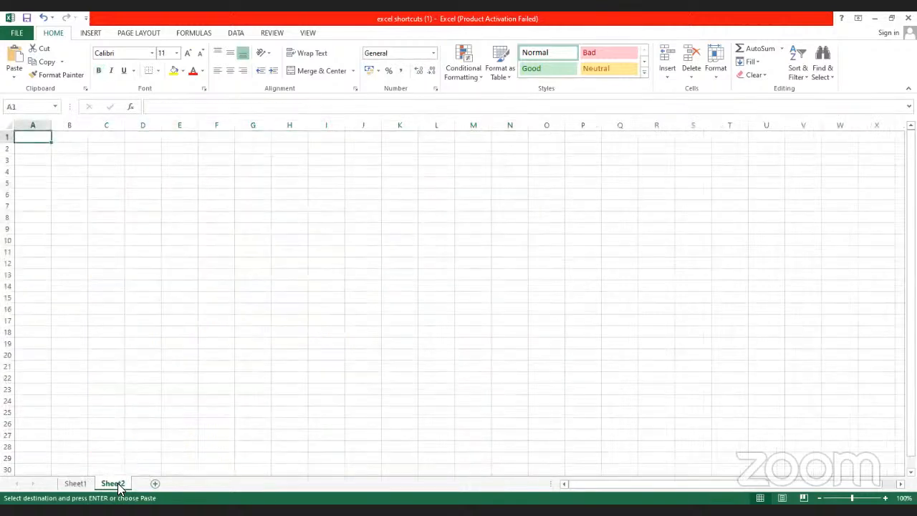
key("ctrl+v")
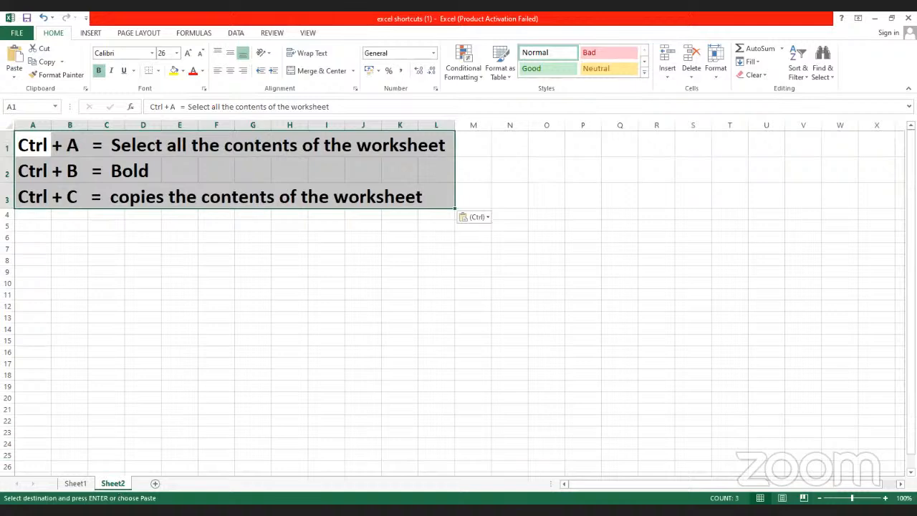
left_click(75, 489)
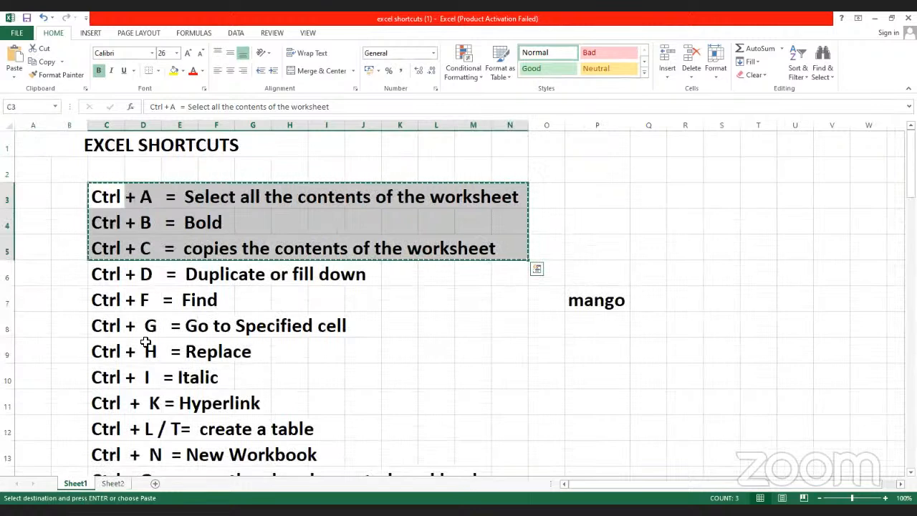
key("Escape")
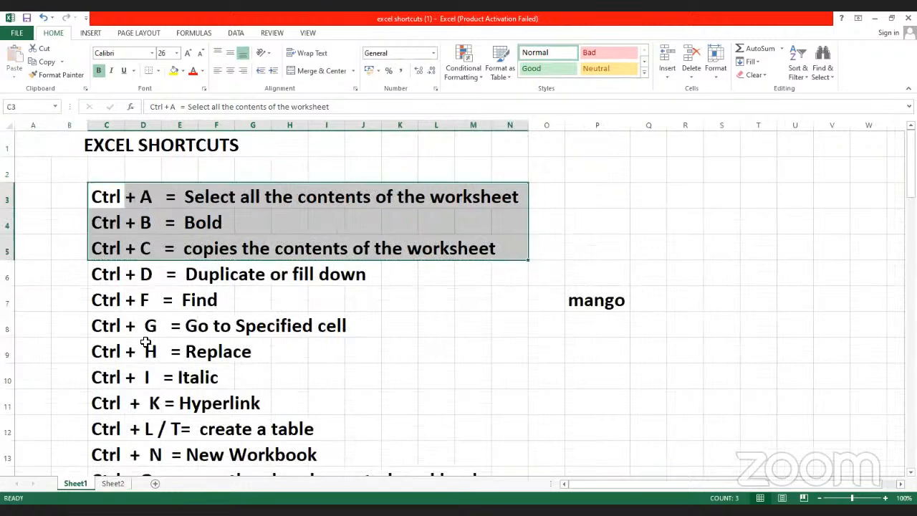
- Delete the word "mango" from cell P7
left_click(153, 278)
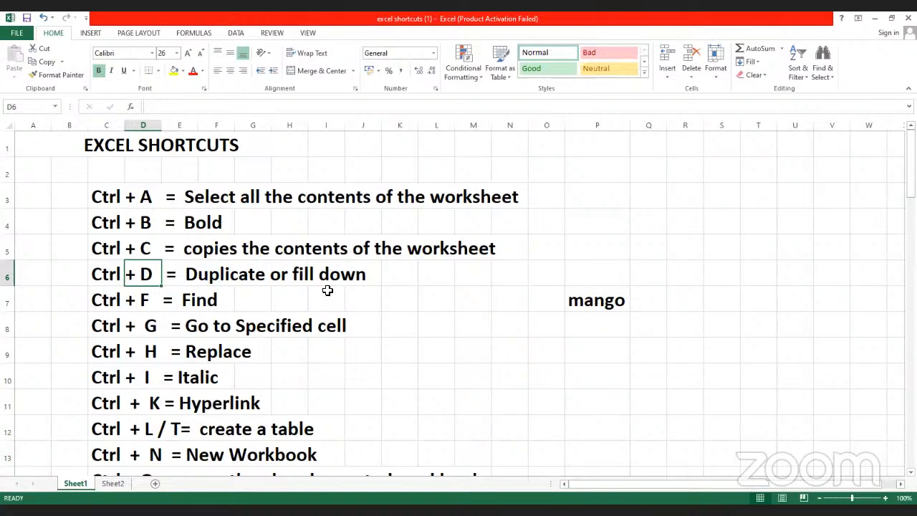
left_click(606, 299)
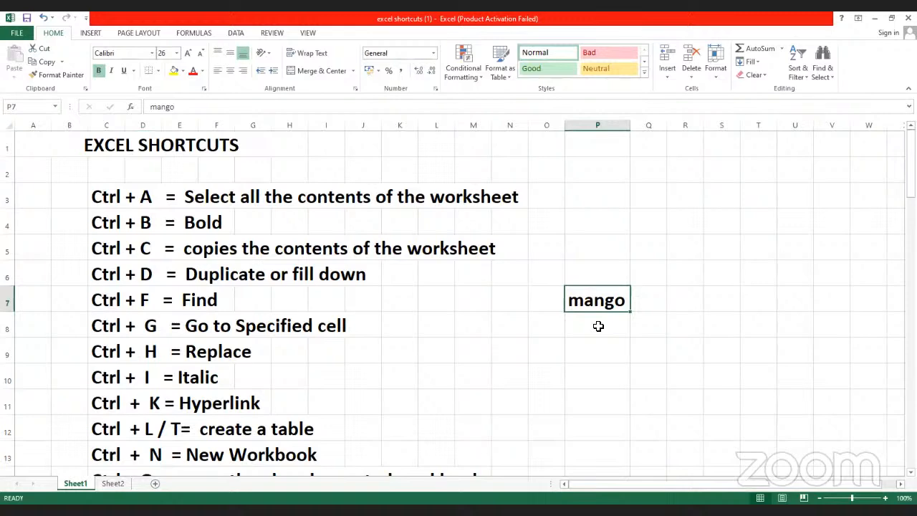
key("Delete")
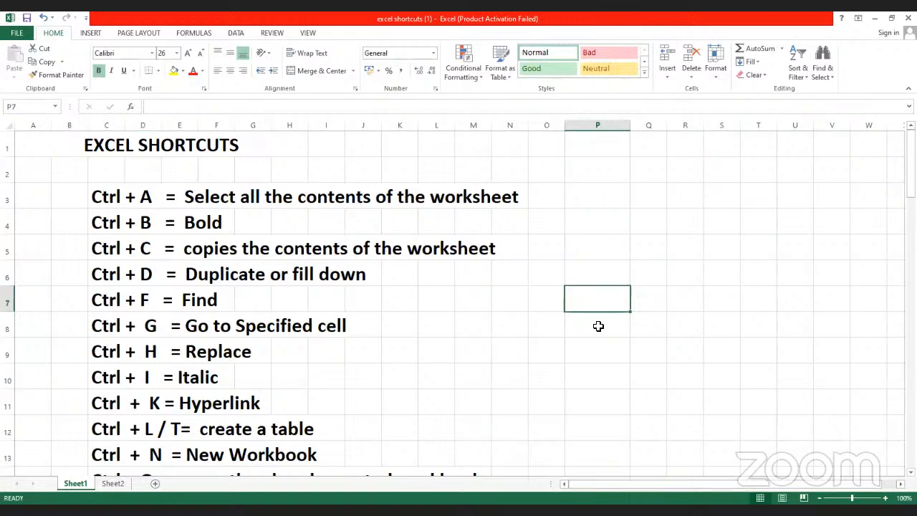
- Enter "mango" in cell P8 and fill it down into cell P9
left_click(599, 326)
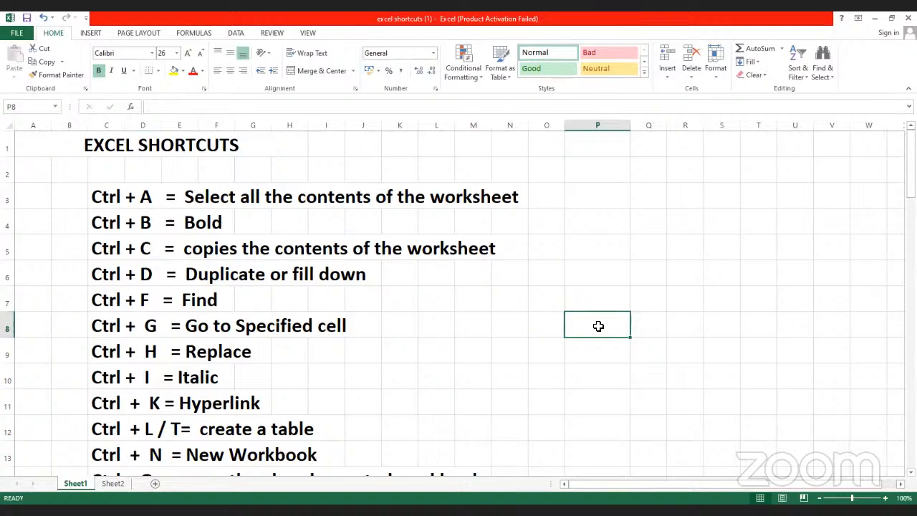
type("mango")
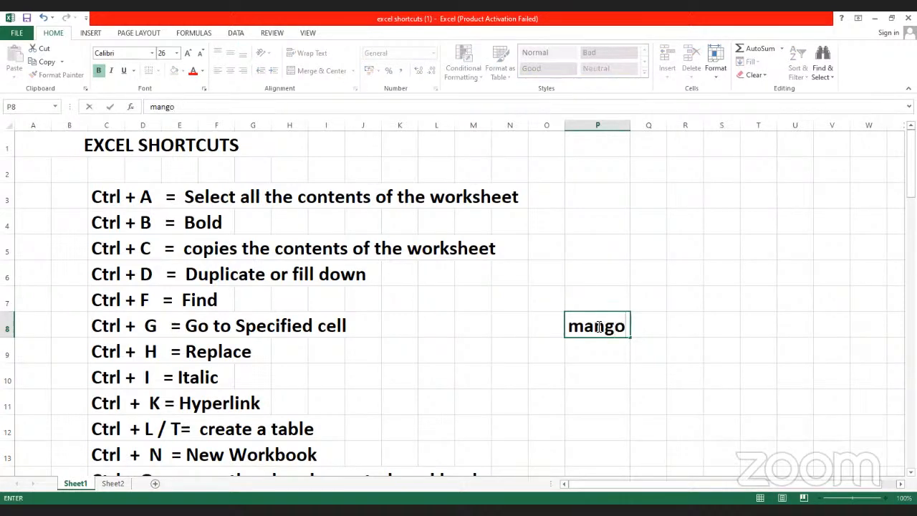
key("Return")
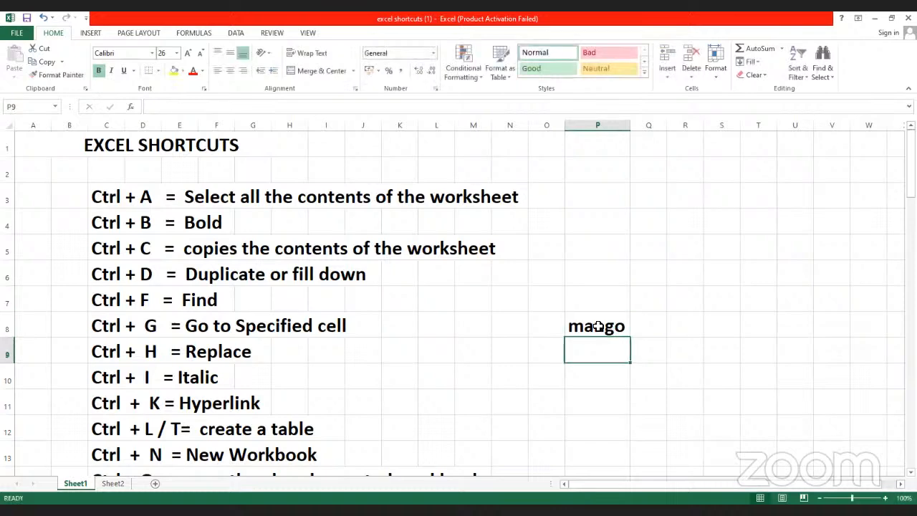
key("ctrl+d")
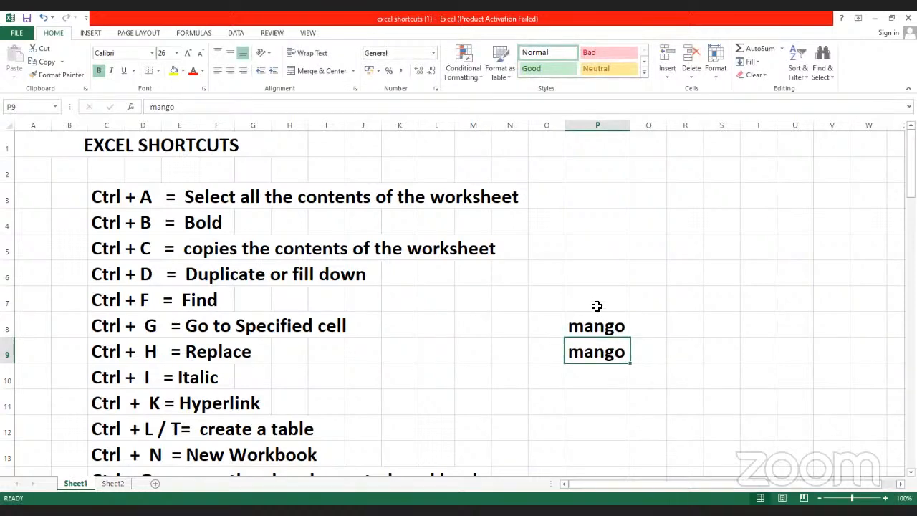
- Enter "sales" in cell P4
left_click(593, 218)
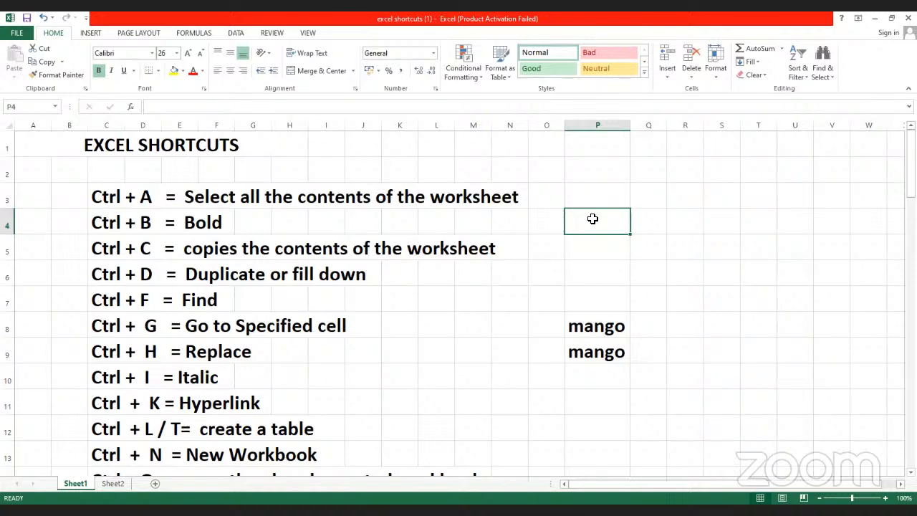
type("1")
key("BackSpace")
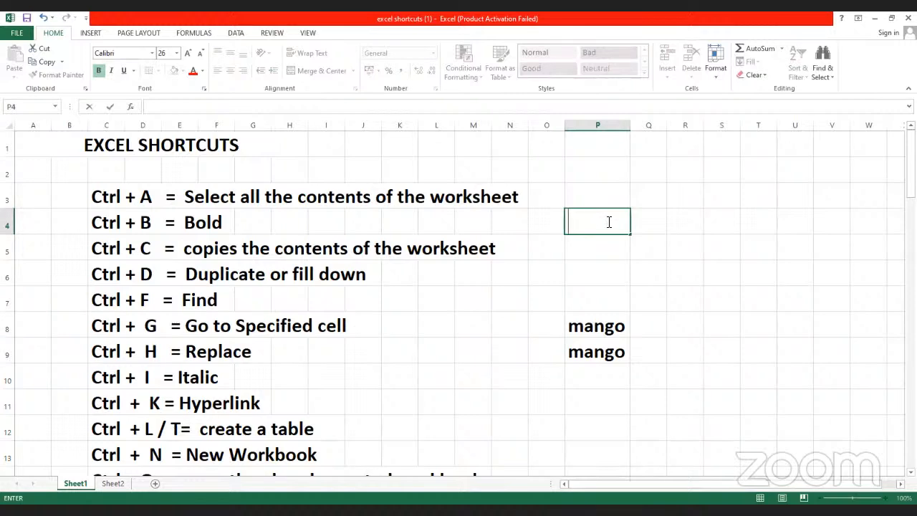
type("sales")
- Clear both "mango" entries by moving P8 onto P9, accepting the replacement, and deleting the contents of P9
left_click(610, 326)
left_click_drag(610, 338, 611, 359)
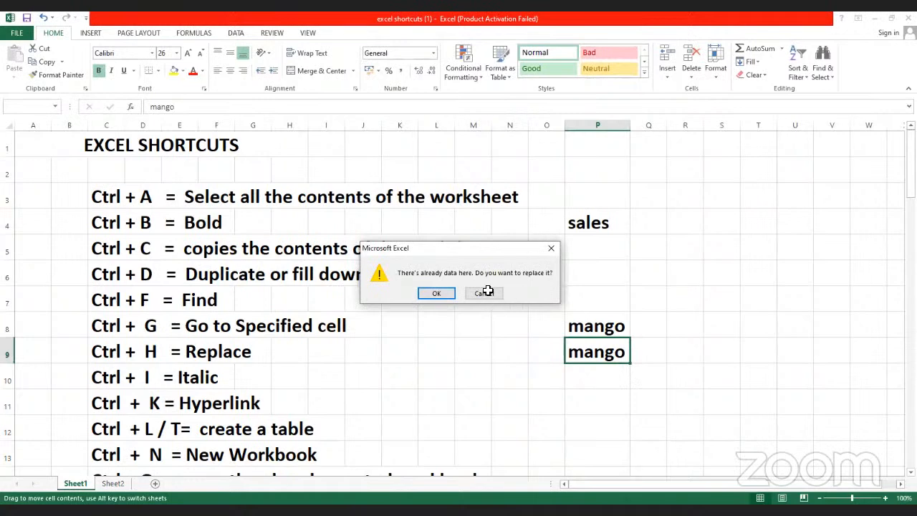
key("Return")
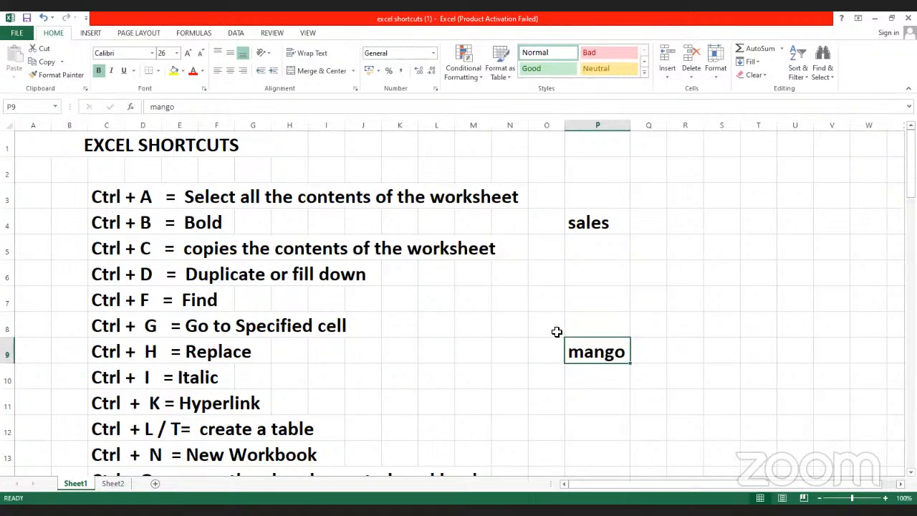
key("Delete")
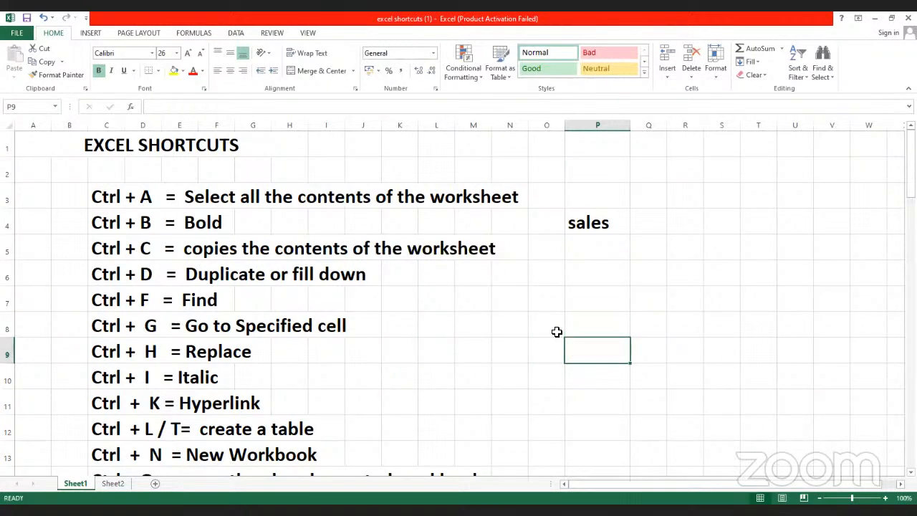
- Fill "sales" from cell P4 down into cells P5, P6 and P7, one cell at a time
left_click(598, 250)
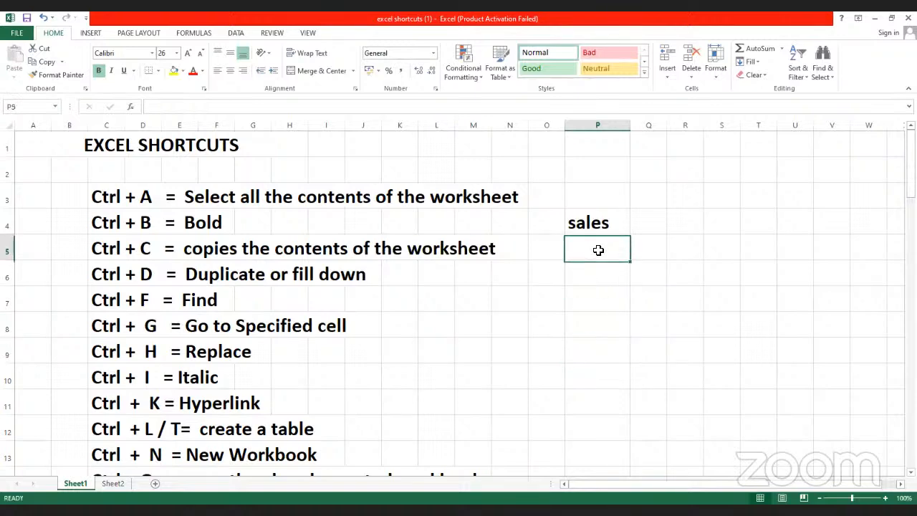
key("ctrl+d")
key("Down")
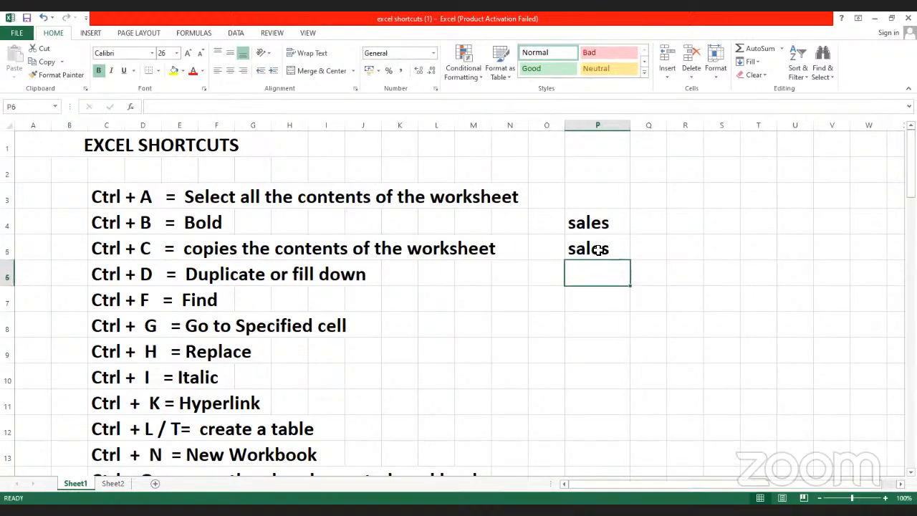
key("ctrl+d")
key("Down")
key("ctrl+d")
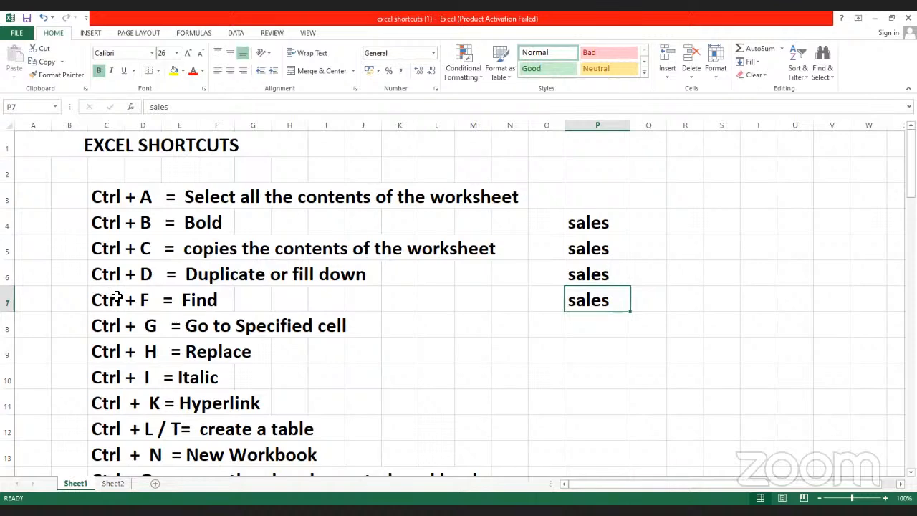
- Find the next occurrence of "bold" in the worksheet
key("ctrl+f")
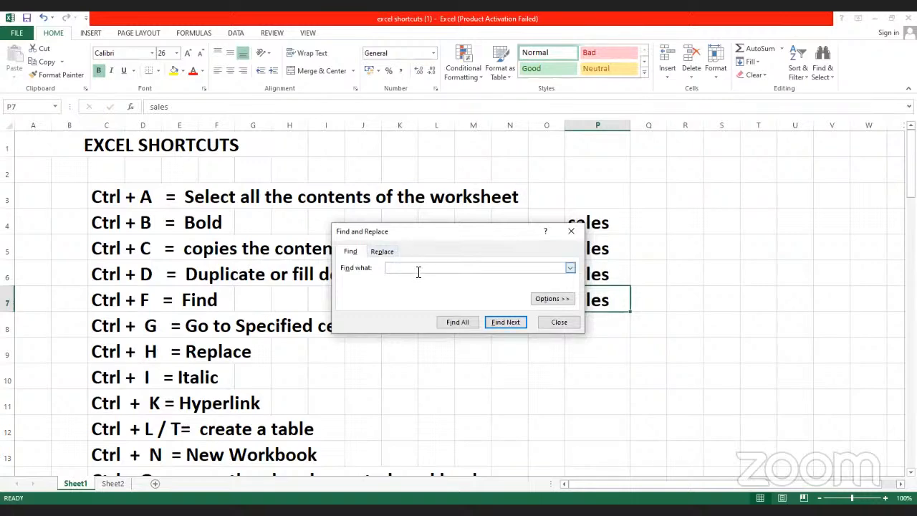
type("bold")
left_click(510, 321)
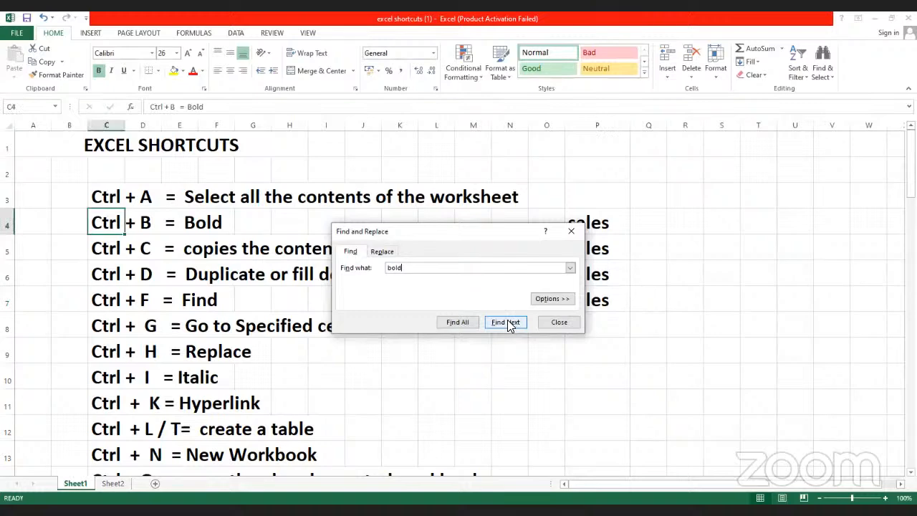
- Expand the find options and set the search to cover the whole workbook, by rows, looking in formulas
left_click(550, 299)
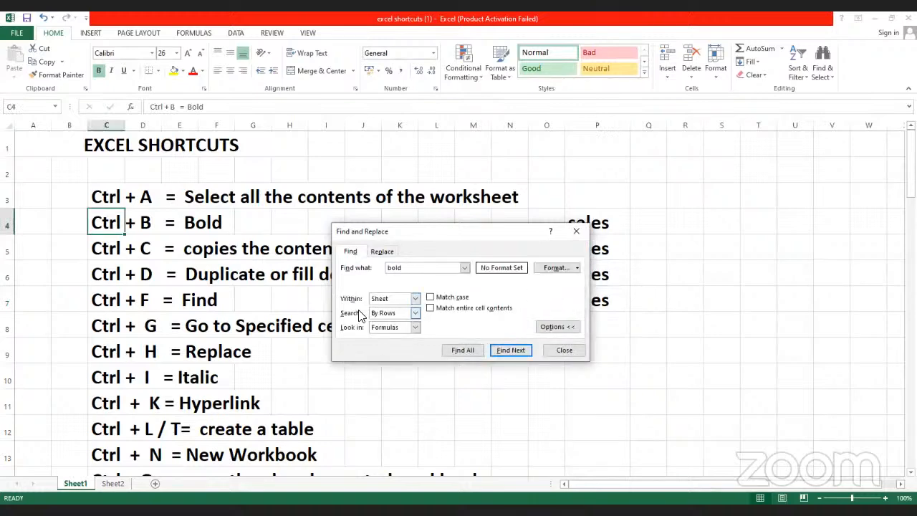
left_click(417, 300)
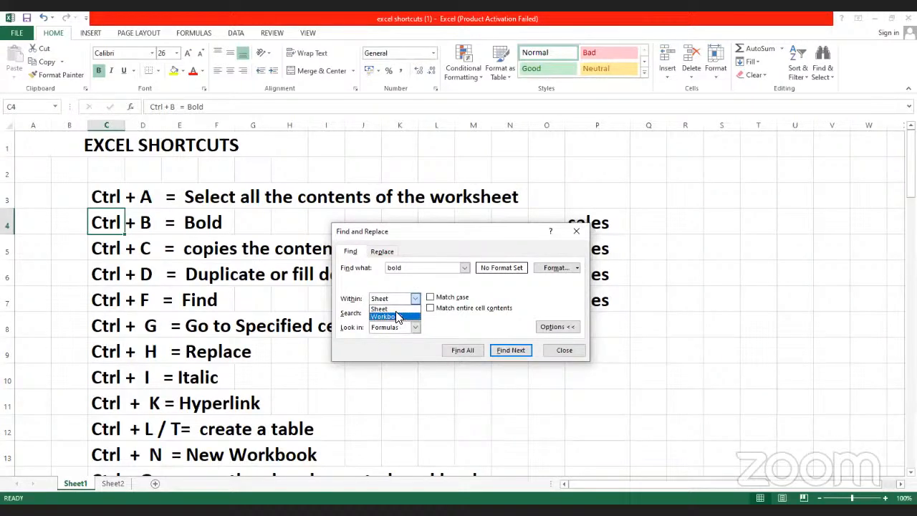
left_click(393, 309)
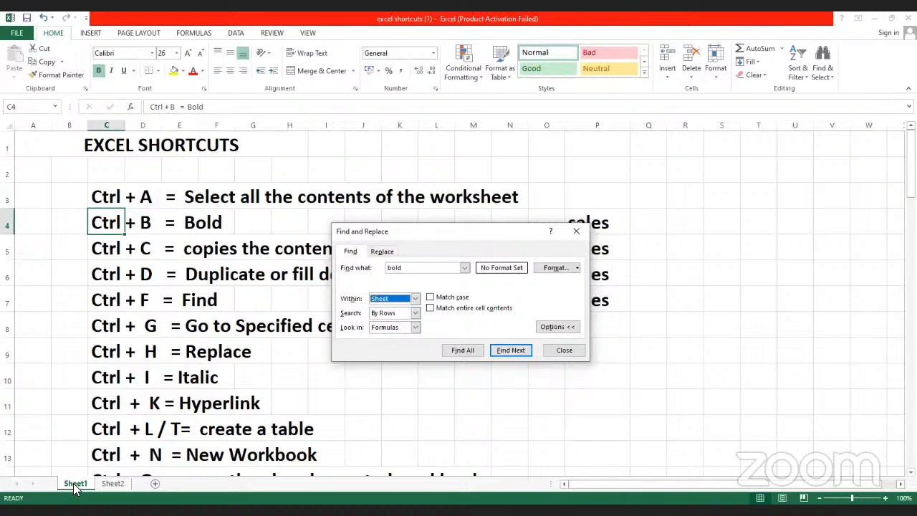
left_click(396, 306)
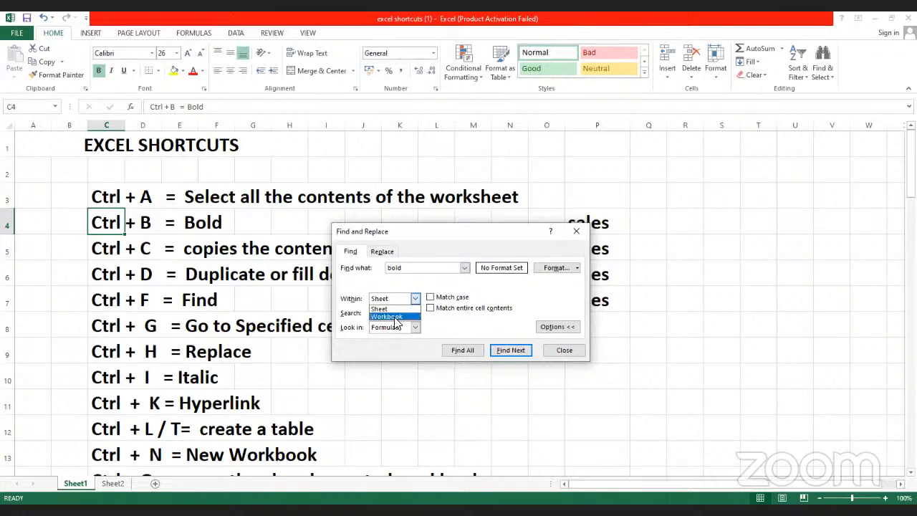
left_click(394, 317)
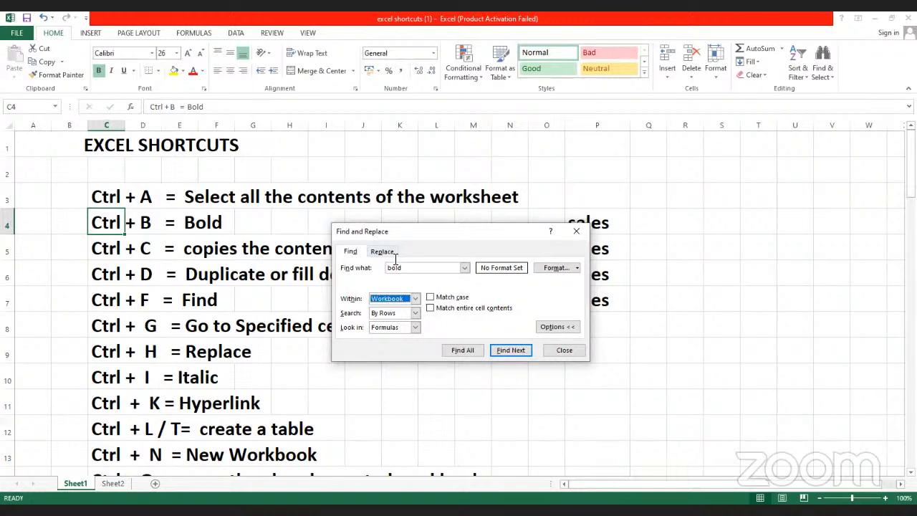
left_click(415, 313)
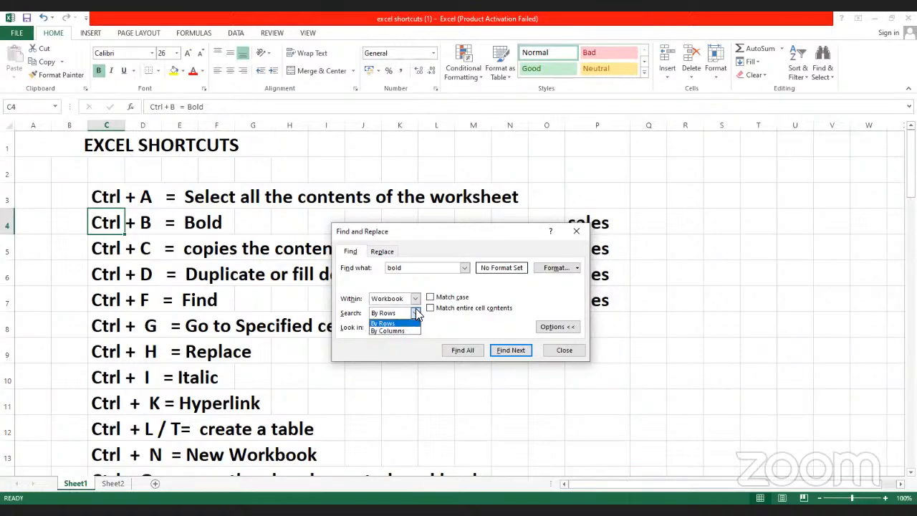
left_click(416, 314)
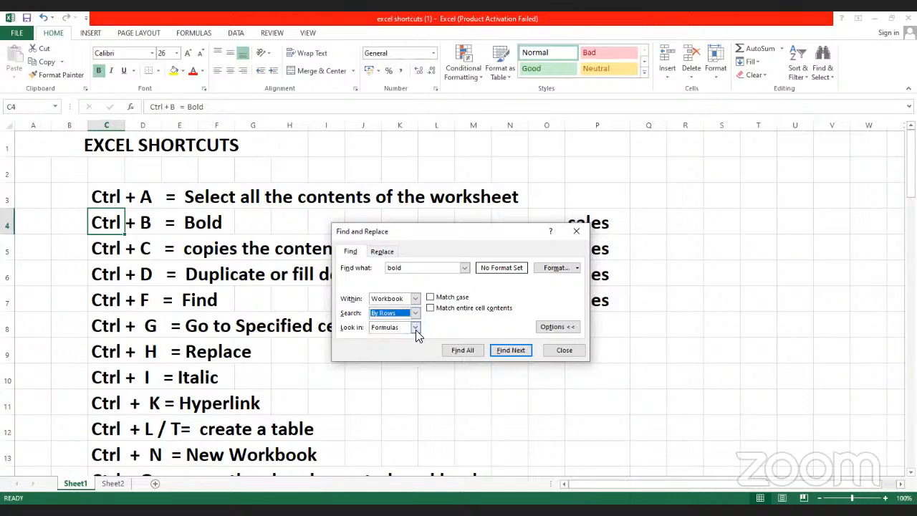
left_click(416, 329)
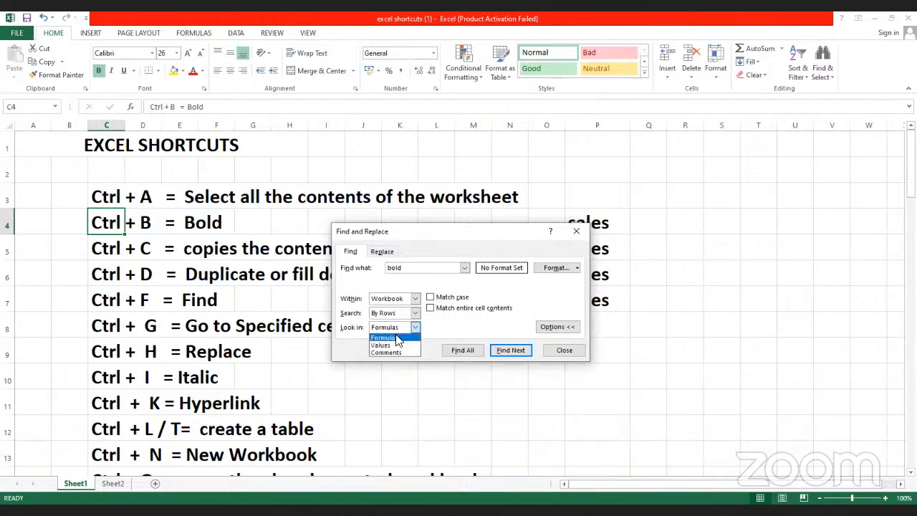
left_click(414, 327)
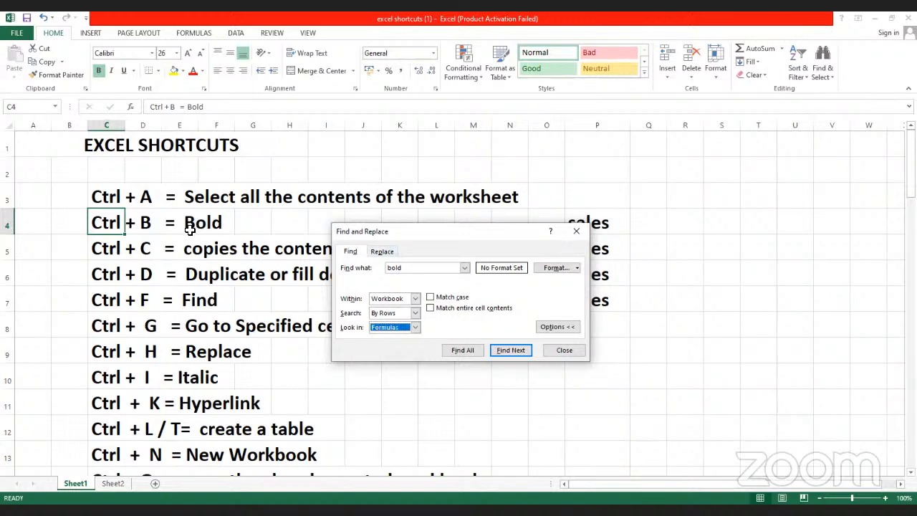
- Turn on case matching and search the workbook for "bold"
left_click_drag(410, 269, 384, 268)
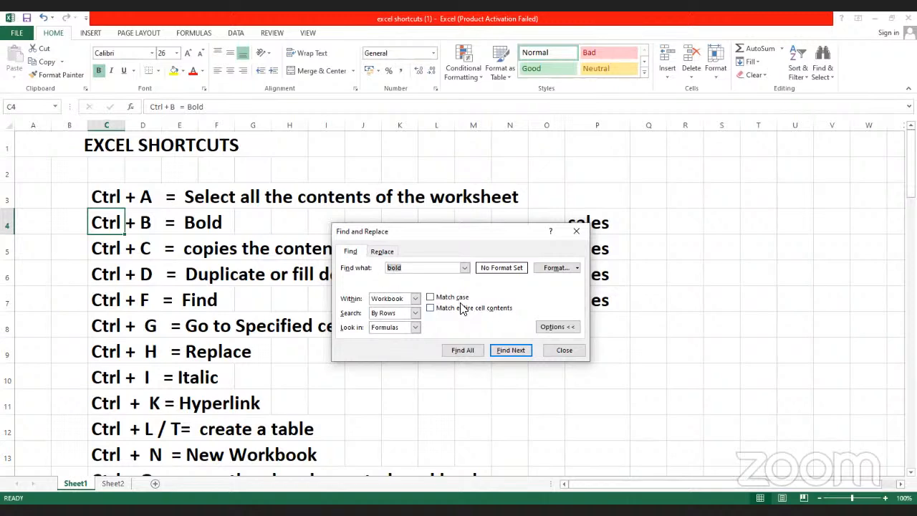
left_click(430, 299)
left_click(430, 298)
left_click(517, 352)
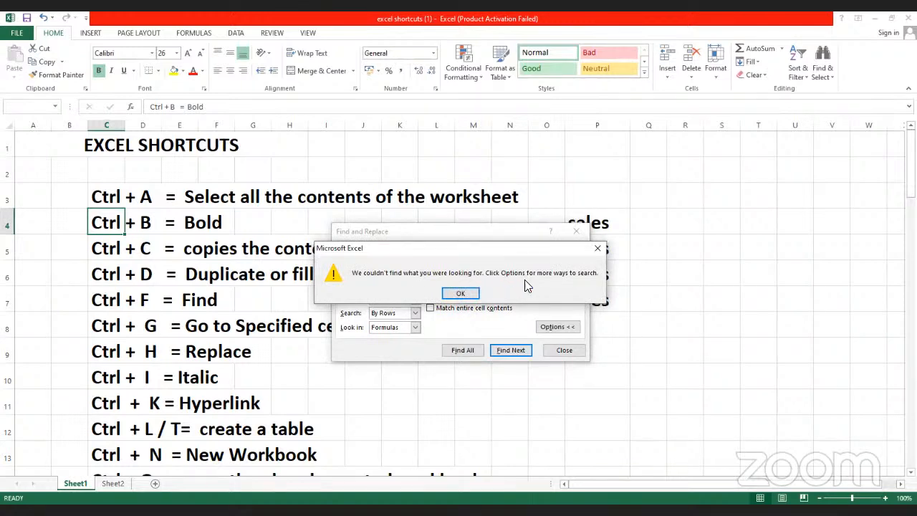
left_click(460, 294)
- Change the search term to "Bold" and step through its occurrences across the workbook's sheets
left_click(417, 269)
key("BackSpace")
key("BackSpace")
key("BackSpace")
key("BackSpace")
type("Bold")
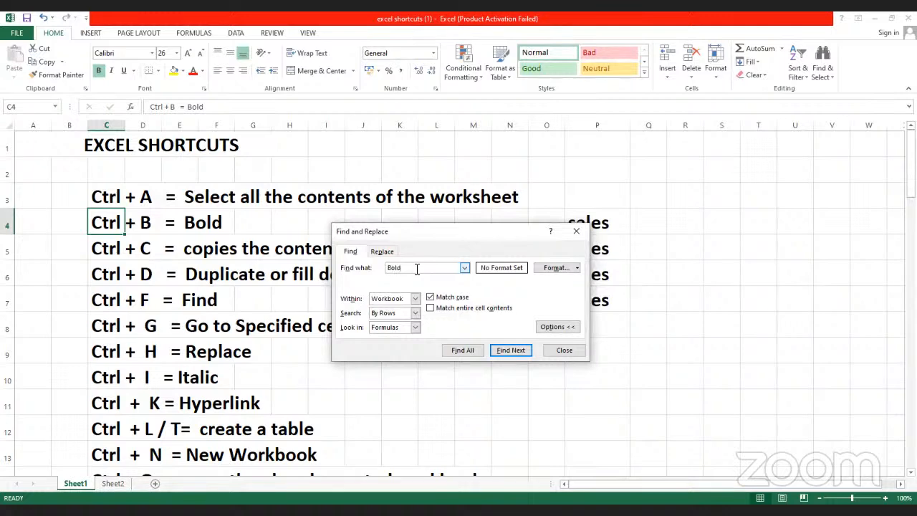
left_click(506, 353)
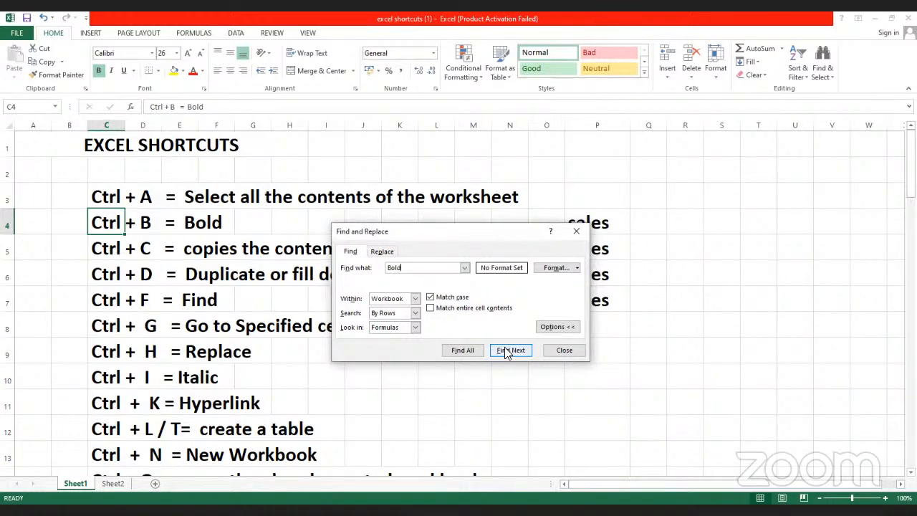
left_click(506, 356)
left_click(515, 352)
left_click(514, 352)
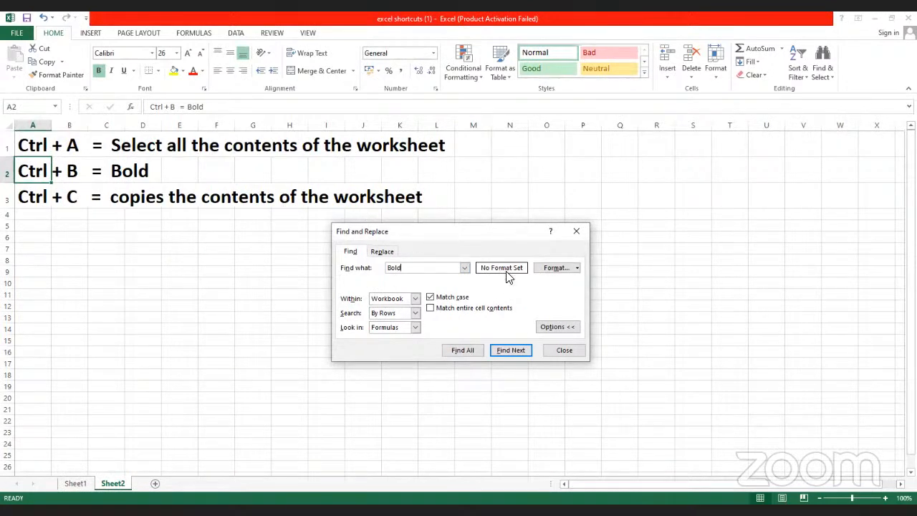
- Set the format to search for to the General number category
left_click(554, 272)
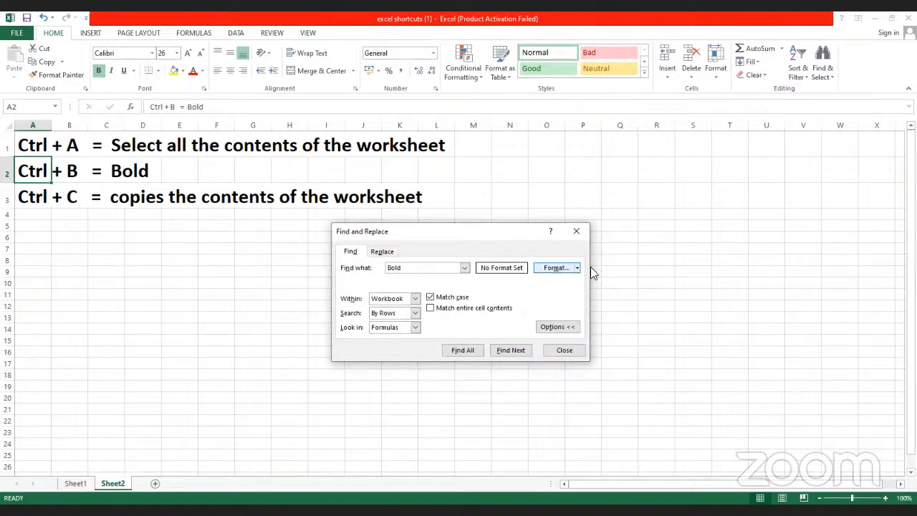
left_click(572, 268)
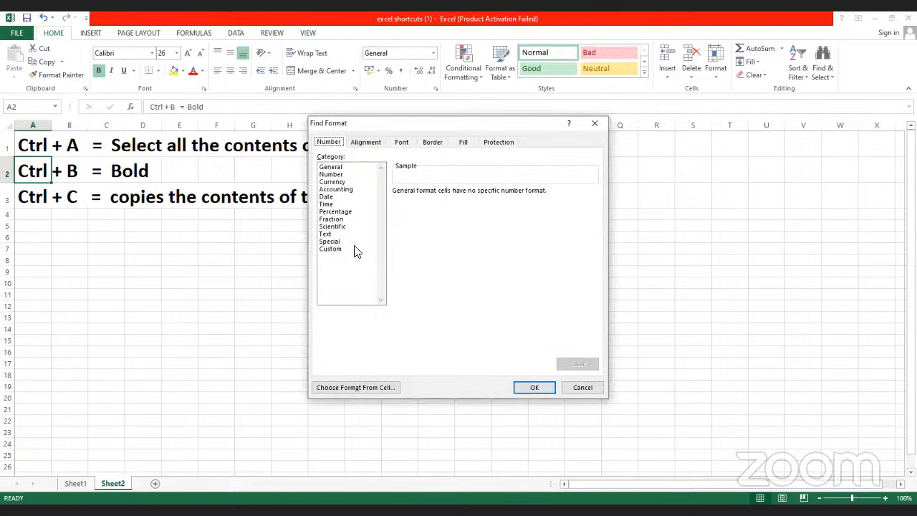
left_click(331, 166)
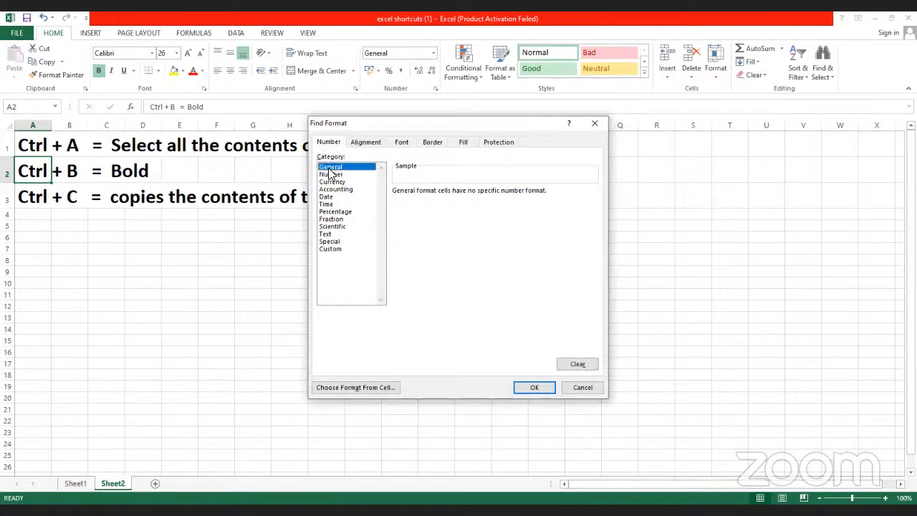
left_click(549, 388)
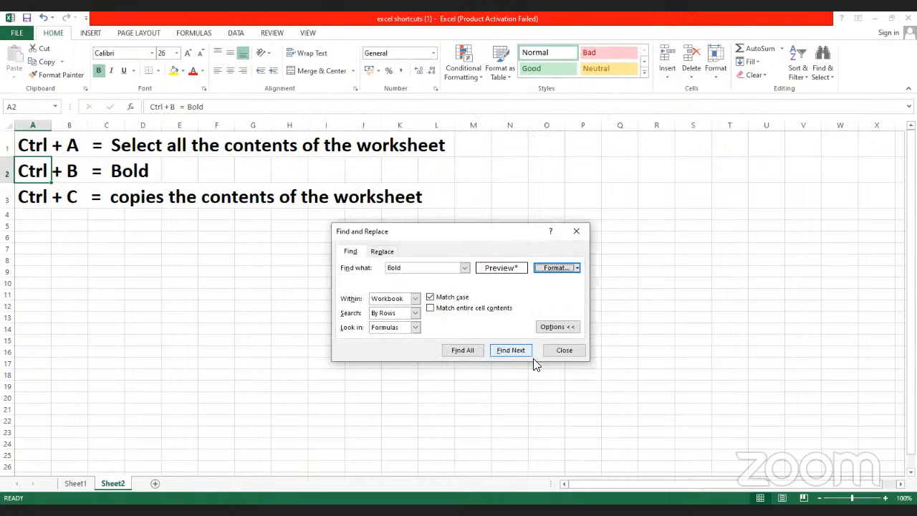
- List all occurrences of "Bold" in the workbook from the replace options, find the next one, and close the dialog
left_click(384, 255)
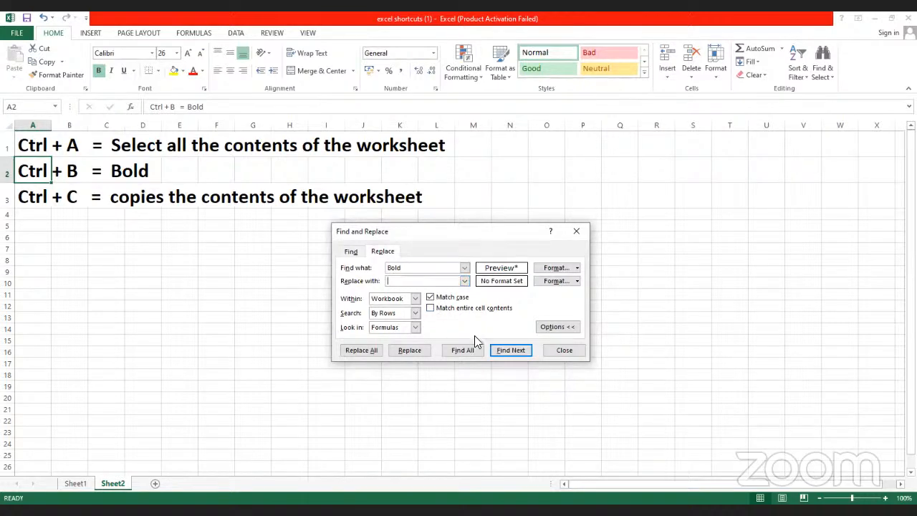
left_click(462, 350)
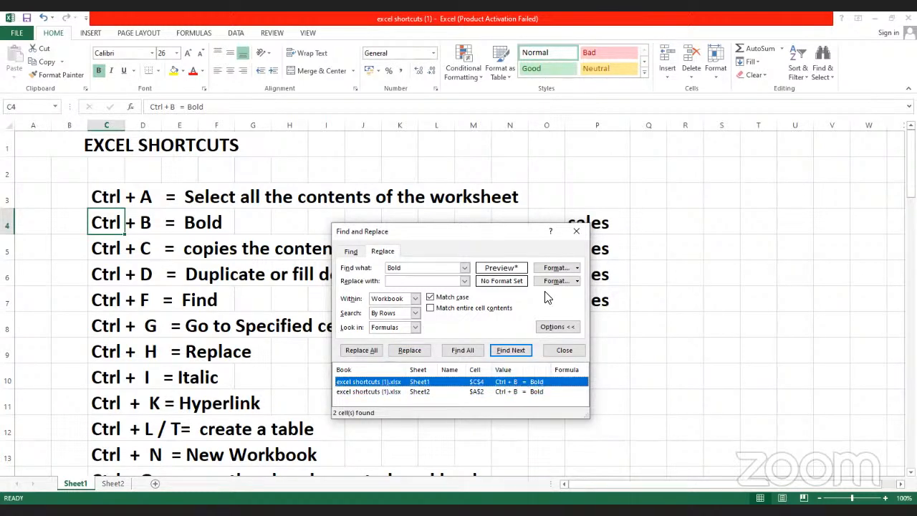
left_click(514, 348)
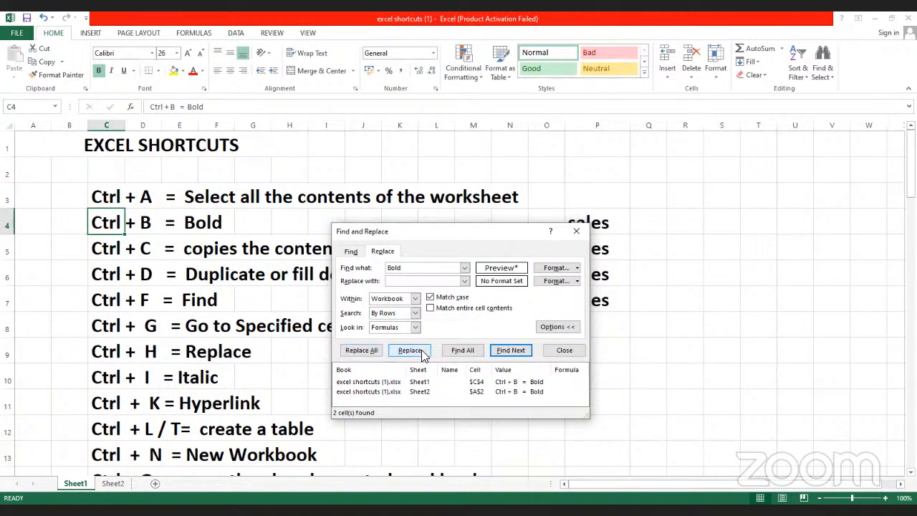
left_click(578, 233)
- Starting from cell P4, search the workbook for "sales" and step through its occurrences in column P
left_click(600, 223)
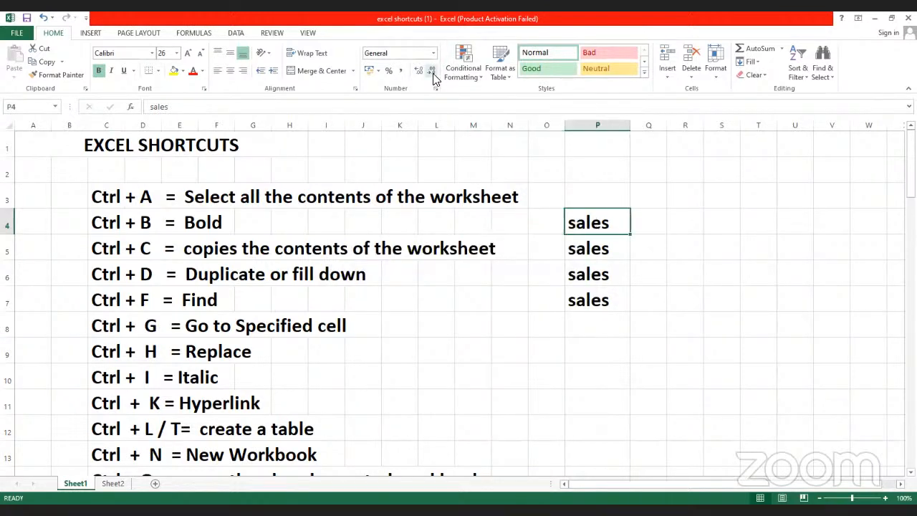
key("ctrl+f")
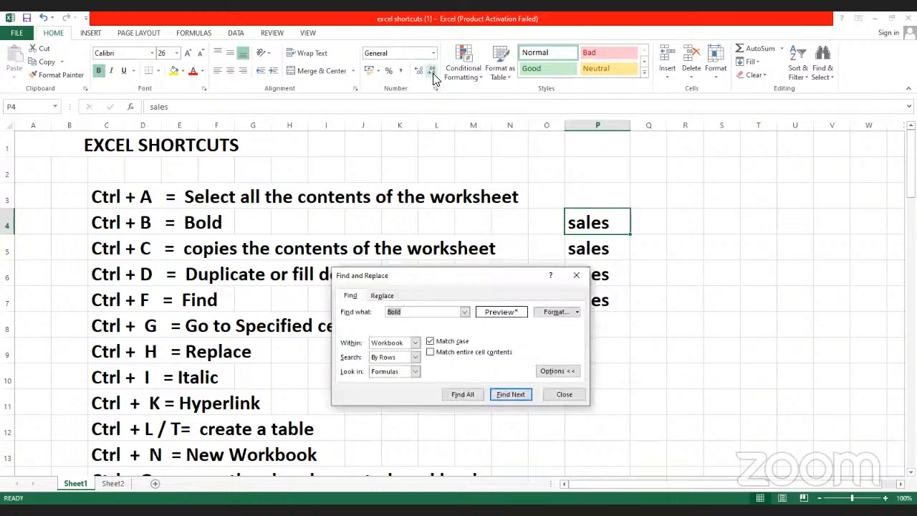
key("BackSpace")
type("sales")
left_click(520, 396)
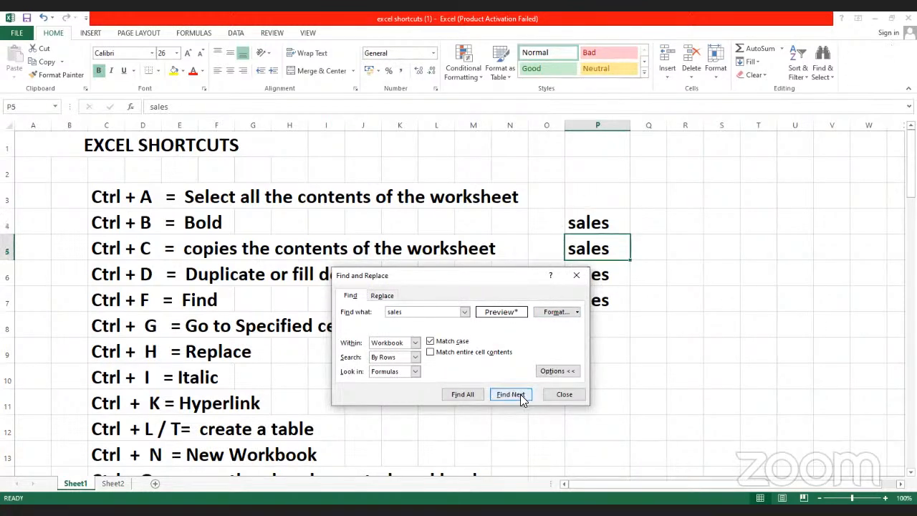
left_click(520, 394)
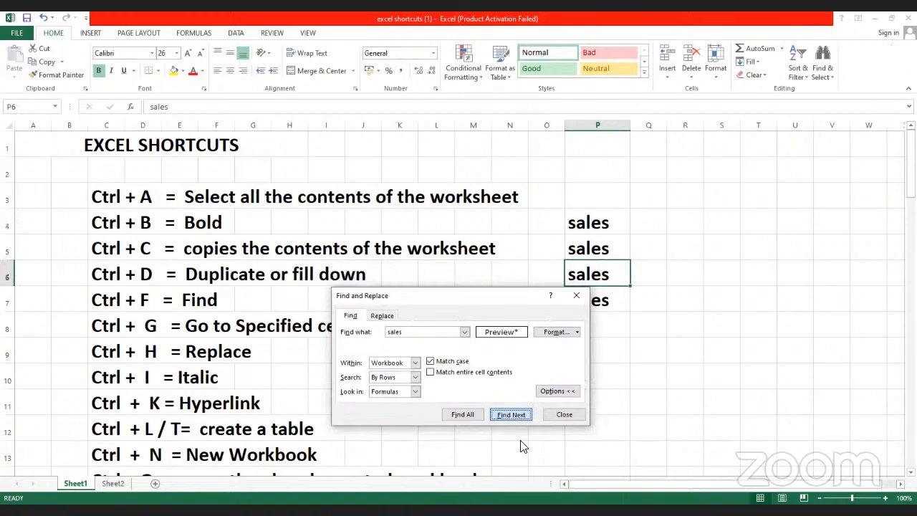
left_click(520, 414)
left_click(520, 440)
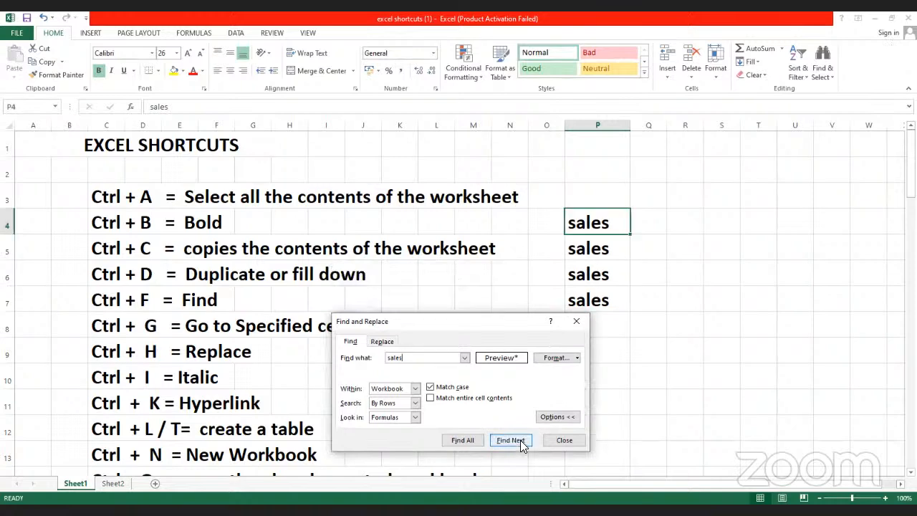
- Replace "sales" with "advt" one at a time in cells P4, P5 and P7, skipping P6
left_click(382, 341)
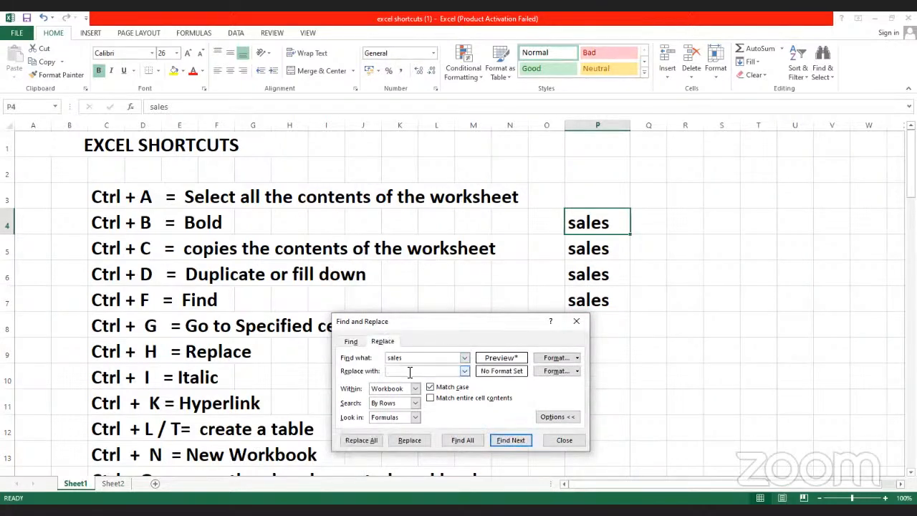
type("advt")
left_click(410, 441)
left_click(410, 441)
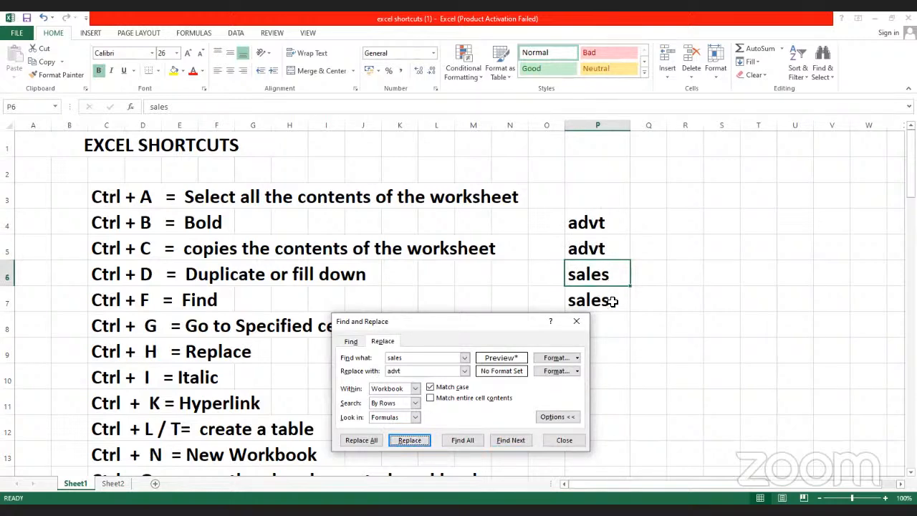
left_click(505, 440)
left_click(403, 441)
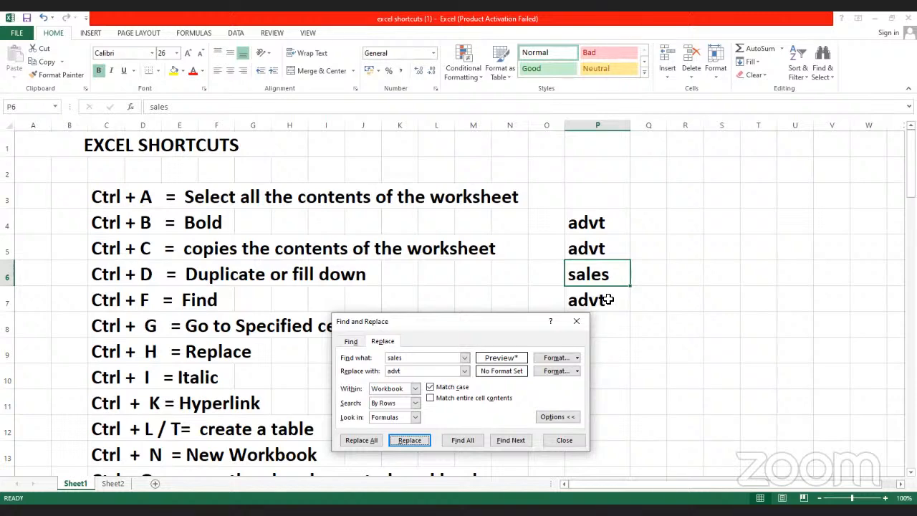
left_click(578, 320)
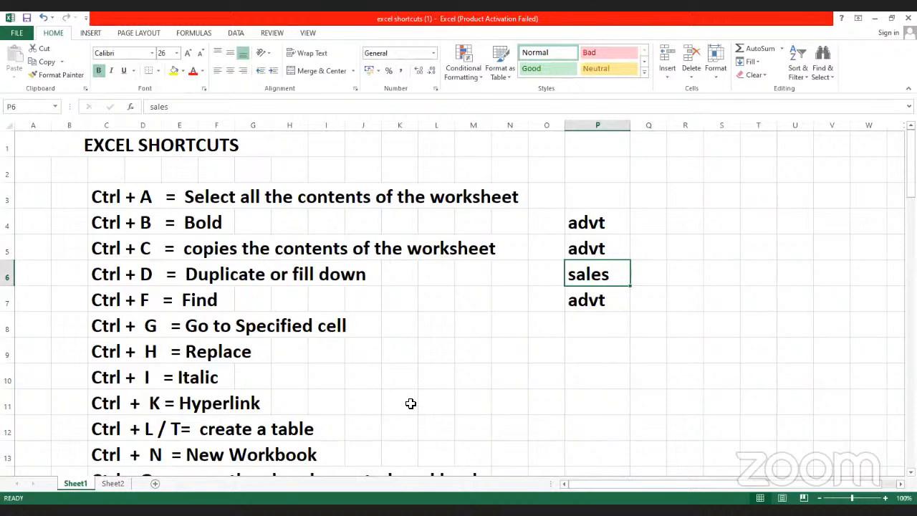
- Examine the Go To Special selection options, leaving them without selecting anything
scroll(411, 403, "down", 2)
scroll(411, 401, "up", 1)
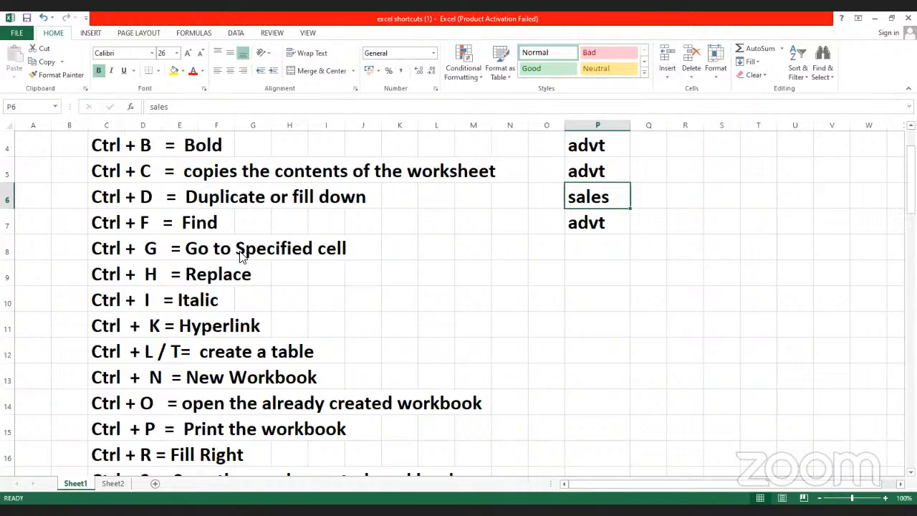
key("ctrl+g")
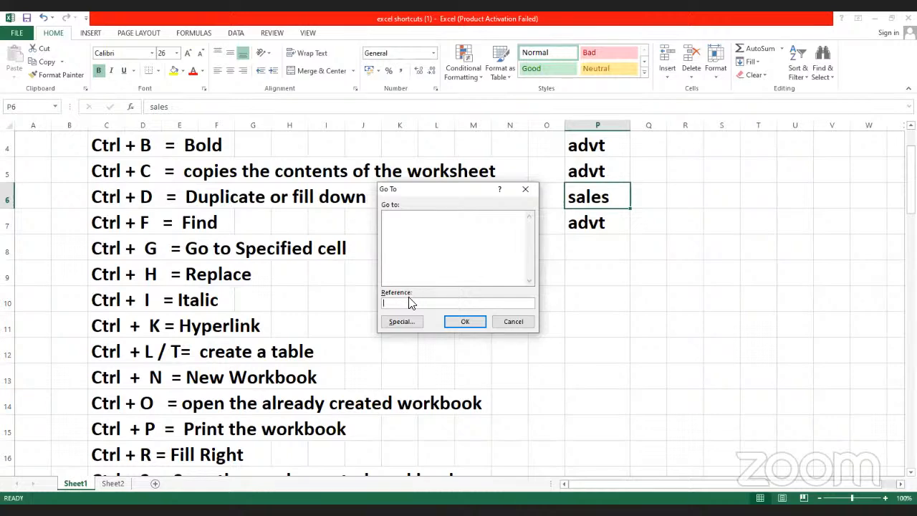
left_click(405, 321)
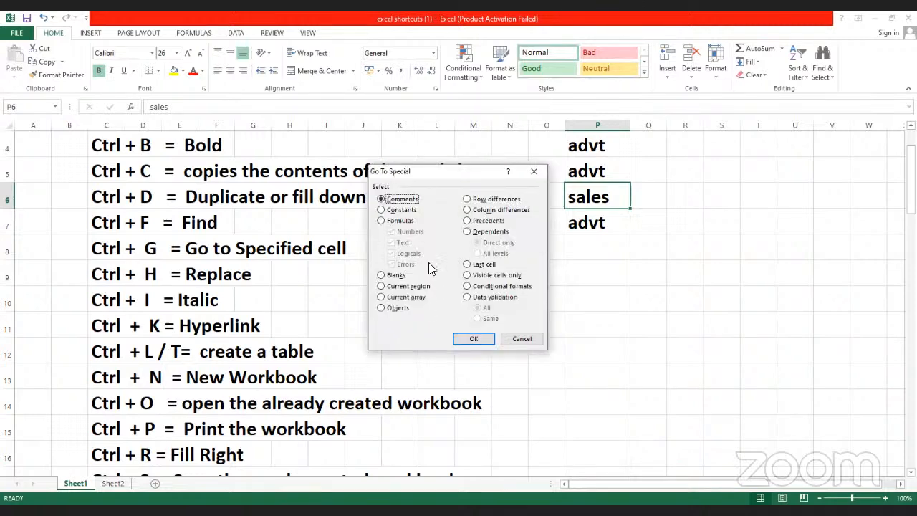
left_click(516, 340)
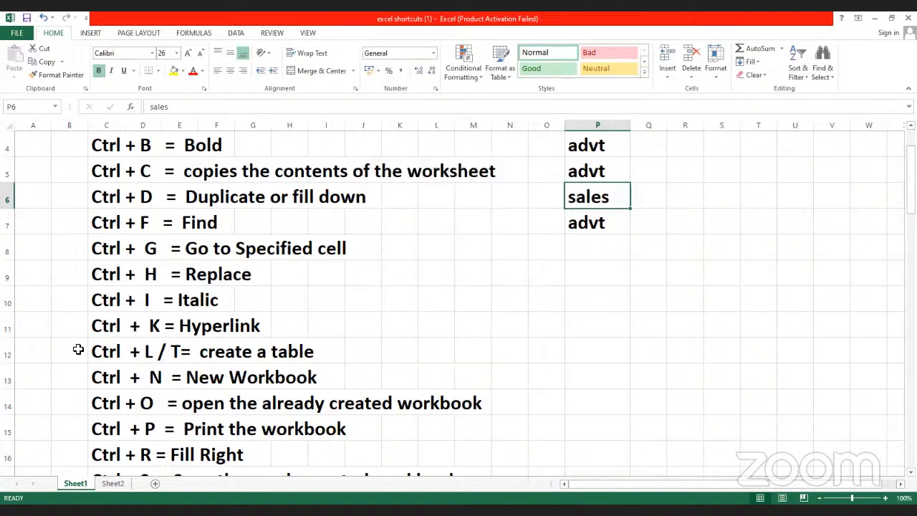
- Jump to cell P4 by entering its reference in Go To
key("ctrl+g")
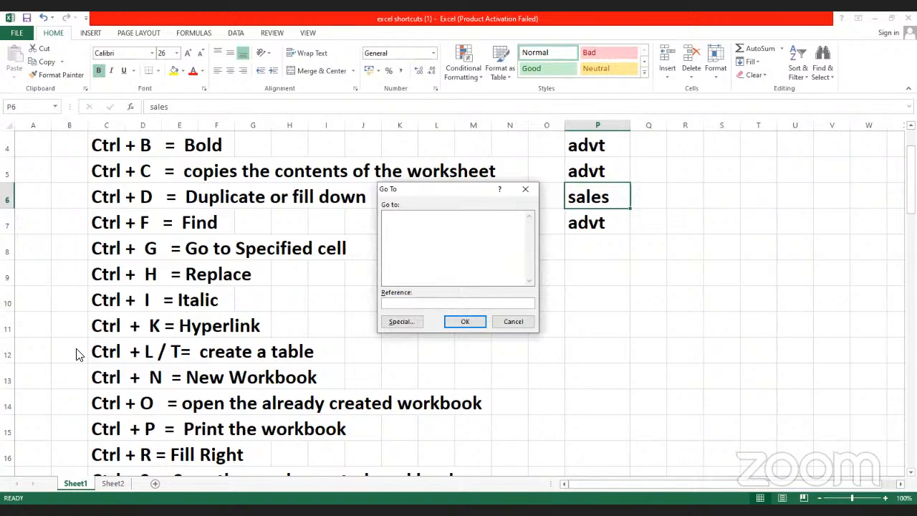
type("c")
key("BackSpace")
type("p4")
left_click(464, 321)
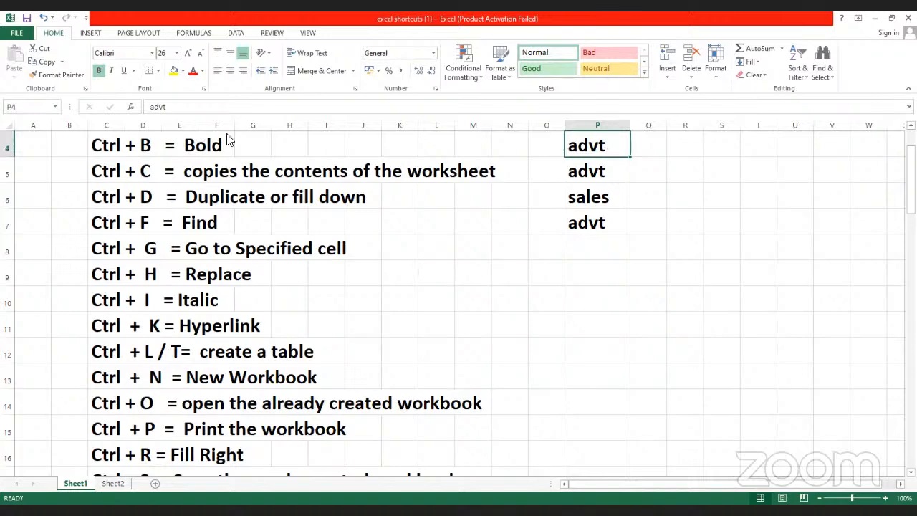
- Jump to cell F15 with the Go To command
key("ctrl+g")
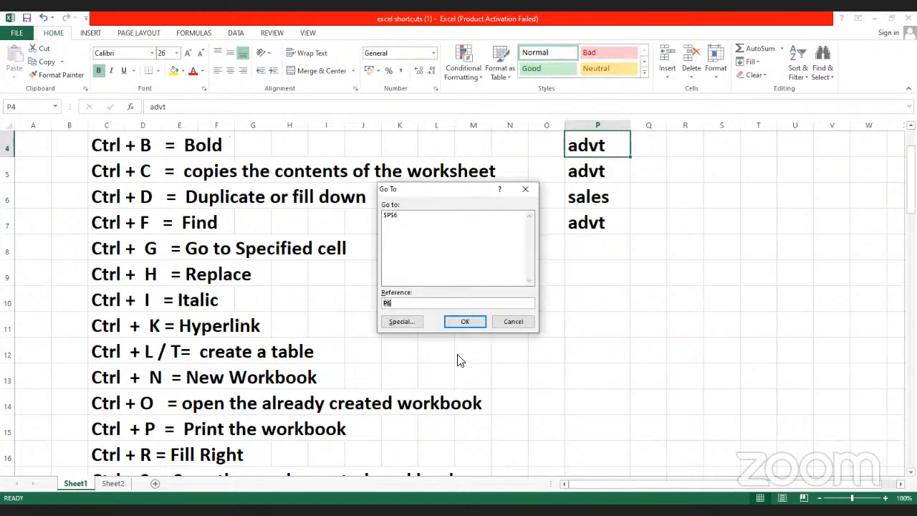
key("BackSpace")
type("15")
left_click(451, 323)
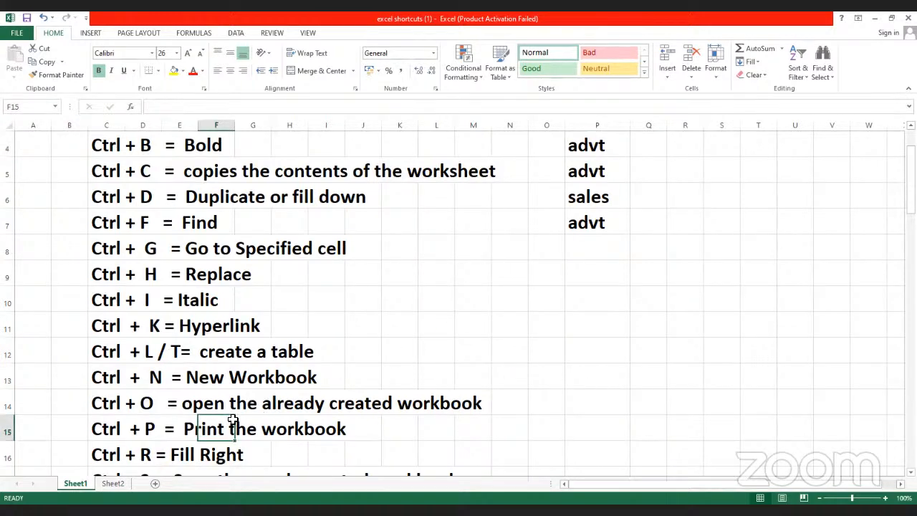
scroll(236, 446, "up", 1)
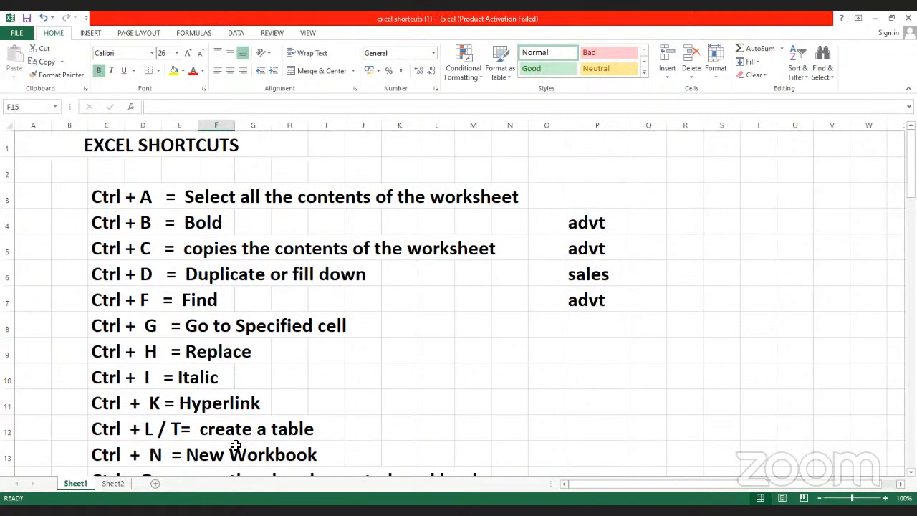
scroll(236, 446, "down", 3)
scroll(237, 444, "up", 3)
scroll(117, 381, "down", 3)
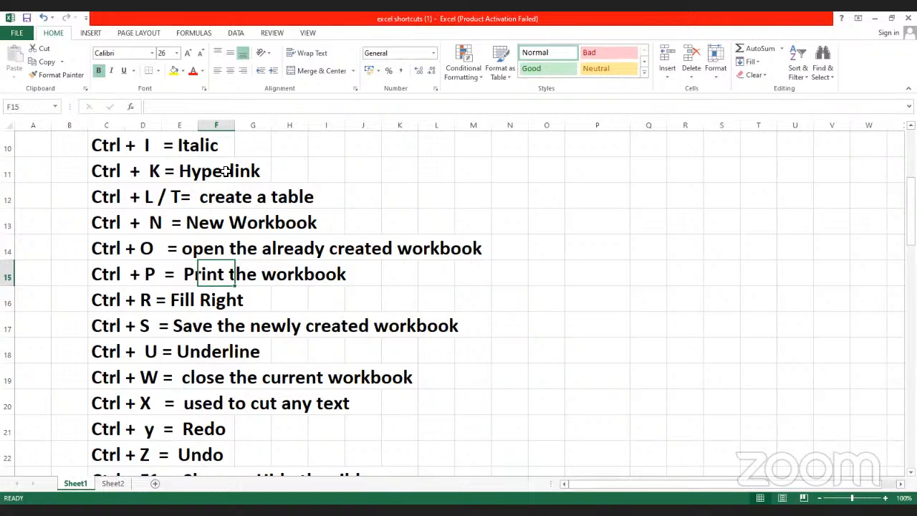
- Clear the contents of cells P4 through P7, one cell at a time
left_click(592, 178)
scroll(593, 178, "up", 3)
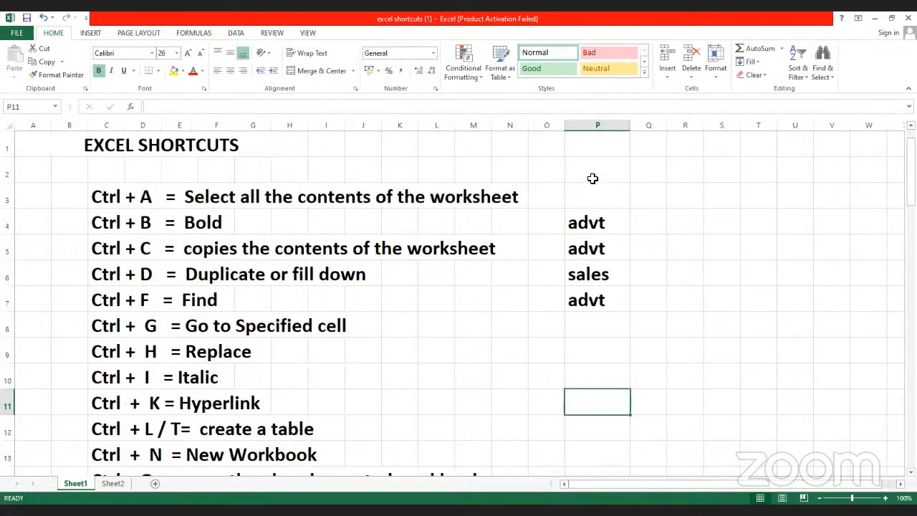
left_click(591, 223)
key("Delete")
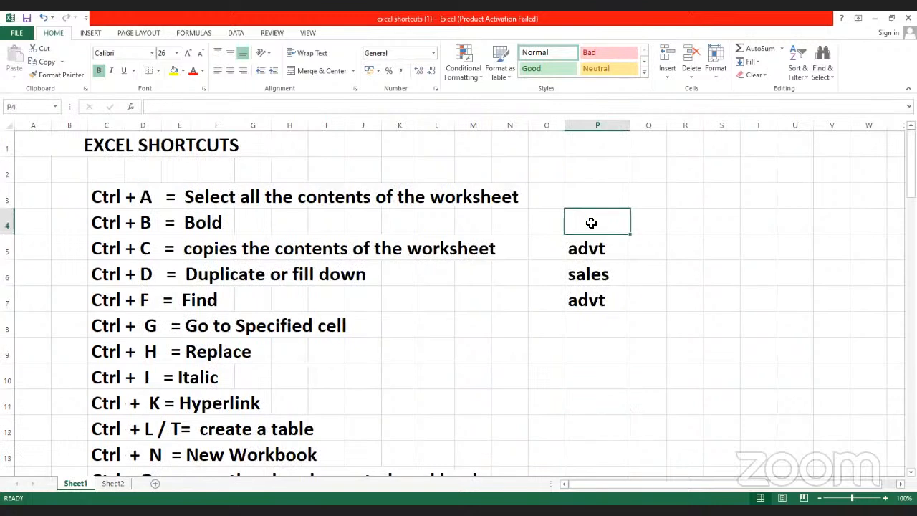
key("Down")
key("Delete")
key("Down")
key("Delete")
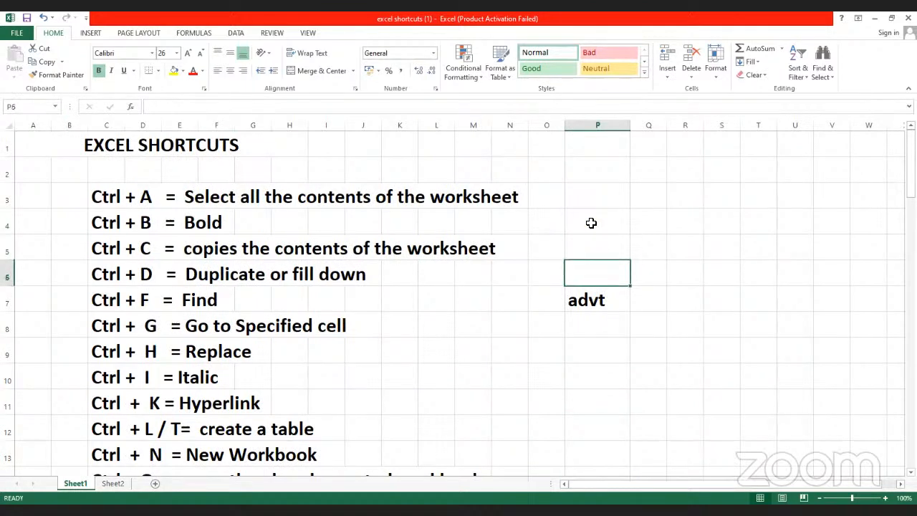
key("Down")
key("Delete")
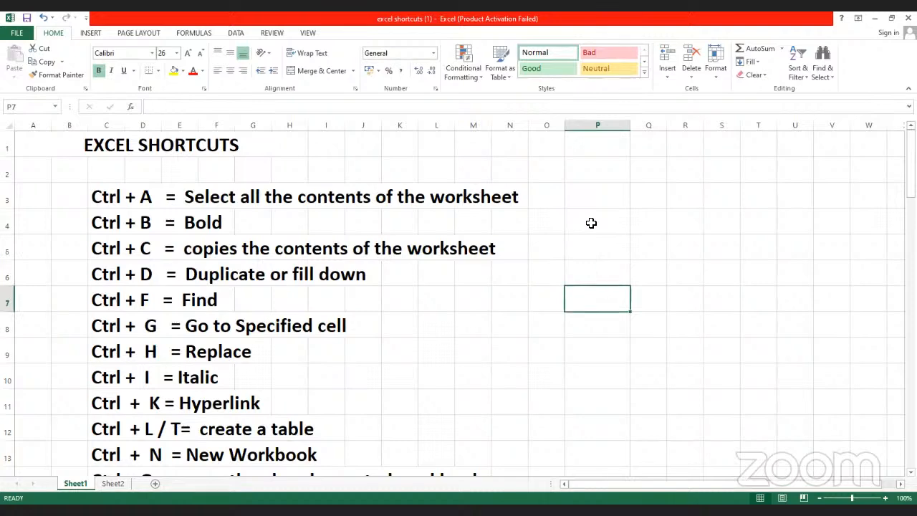
- Enter the headers "name", "dept" and "sal" in cells P4, Q4 and R4
left_click(591, 223)
type("m")
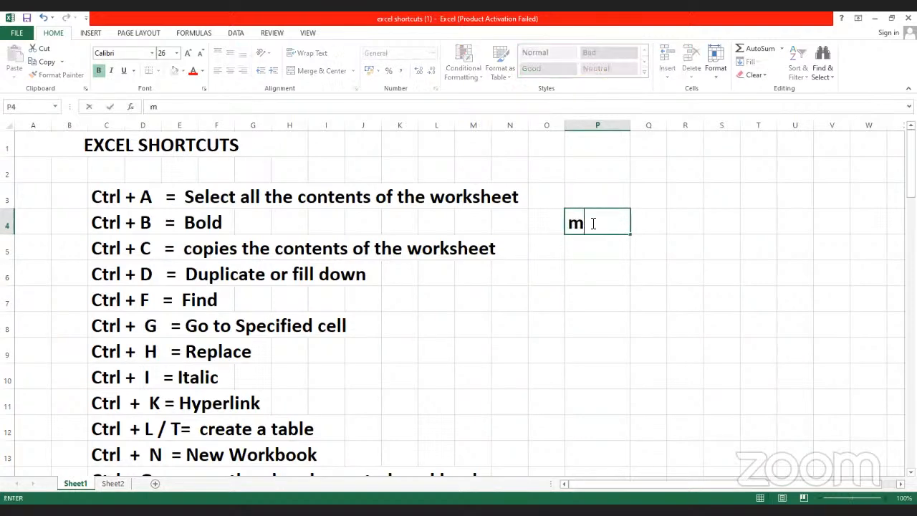
key("BackSpace")
type("name")
key("Tab")
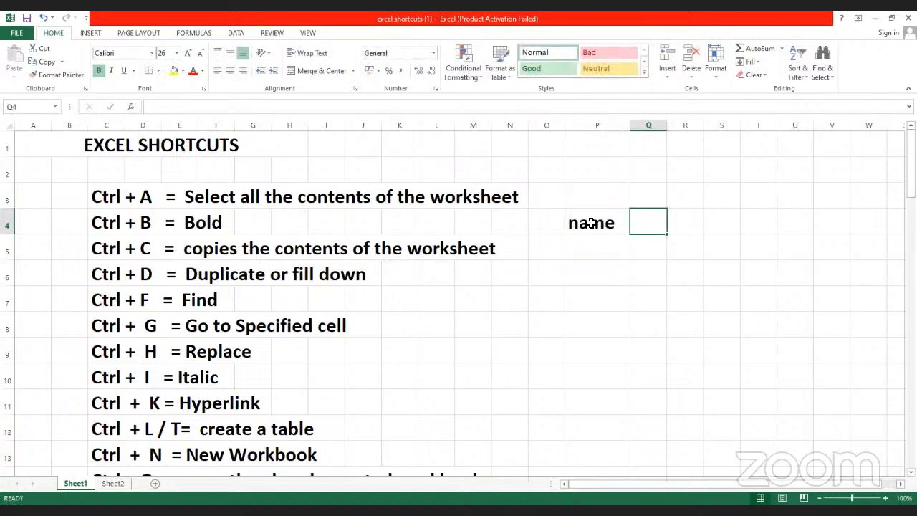
type("dept")
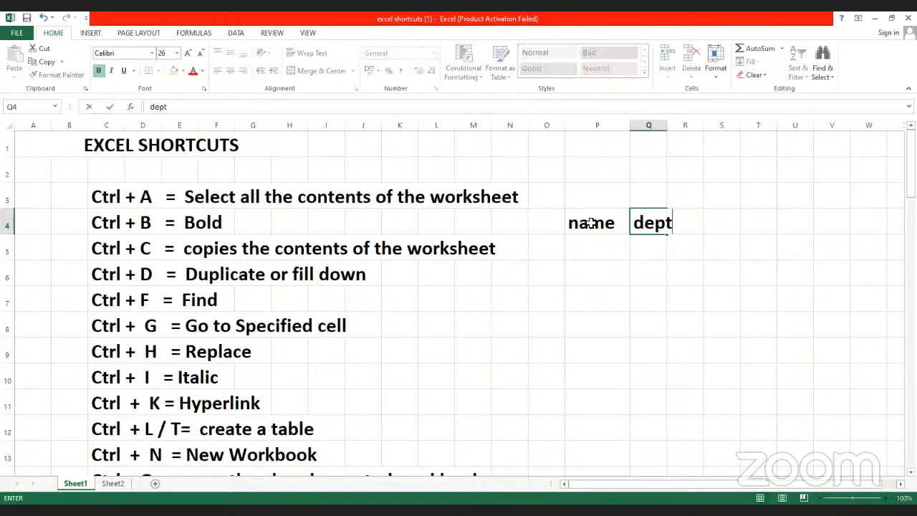
key("Tab")
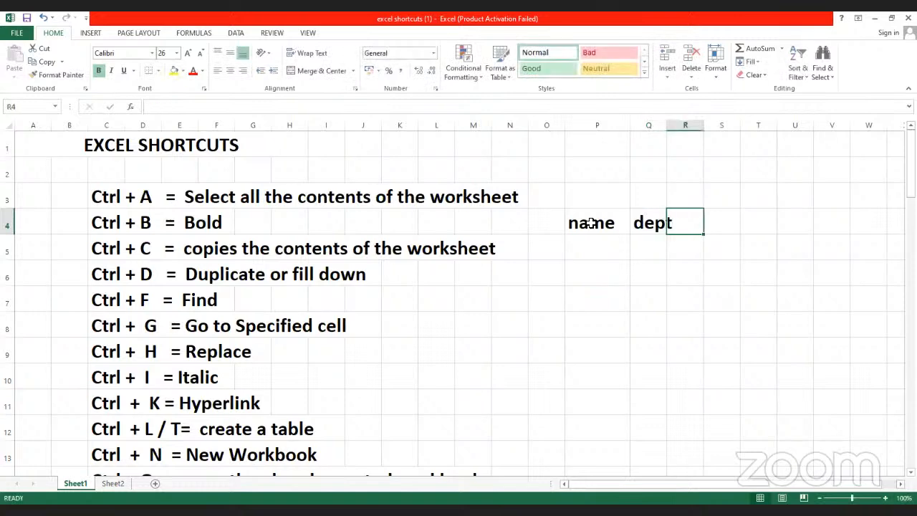
type("sal")
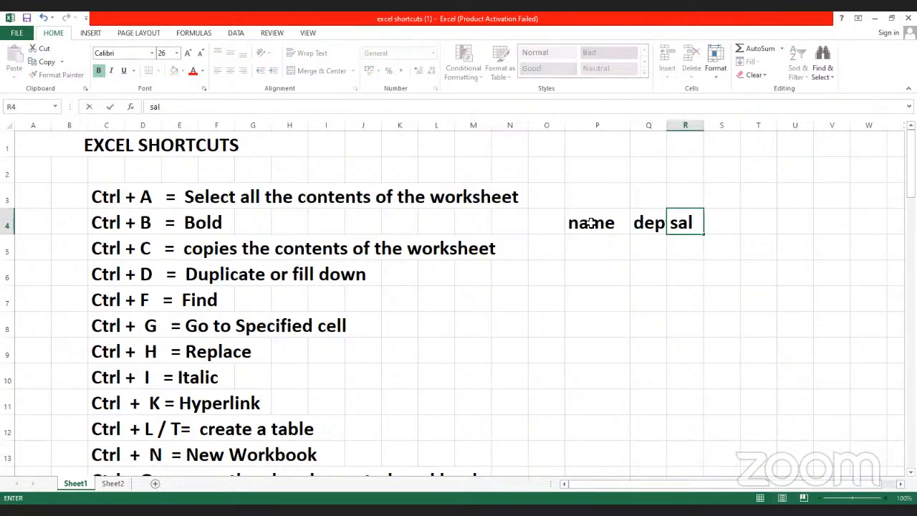
key("Tab")
- Fill the name column with "a" in P5 and "b" in P6
key("Down")
key("Left")
key("Left")
key("Left")
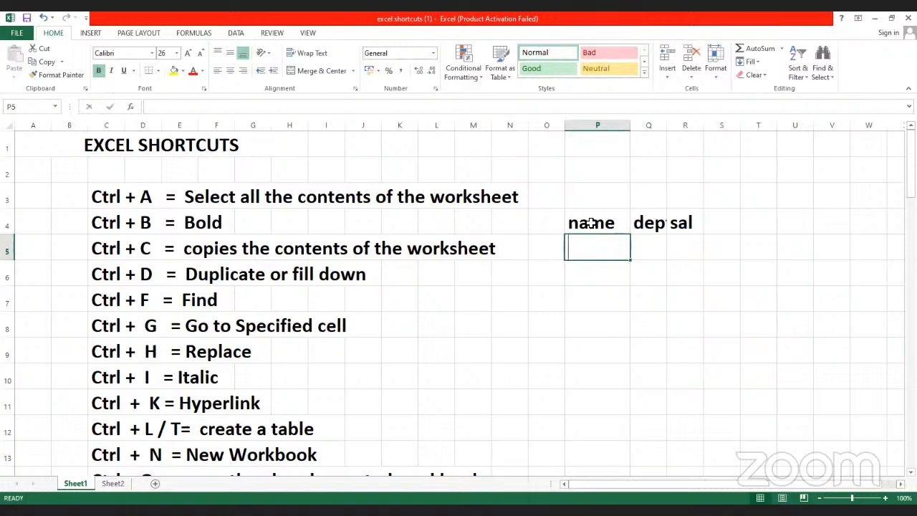
type("a")
key("Return")
type("b")
key("Up")
key("Down")
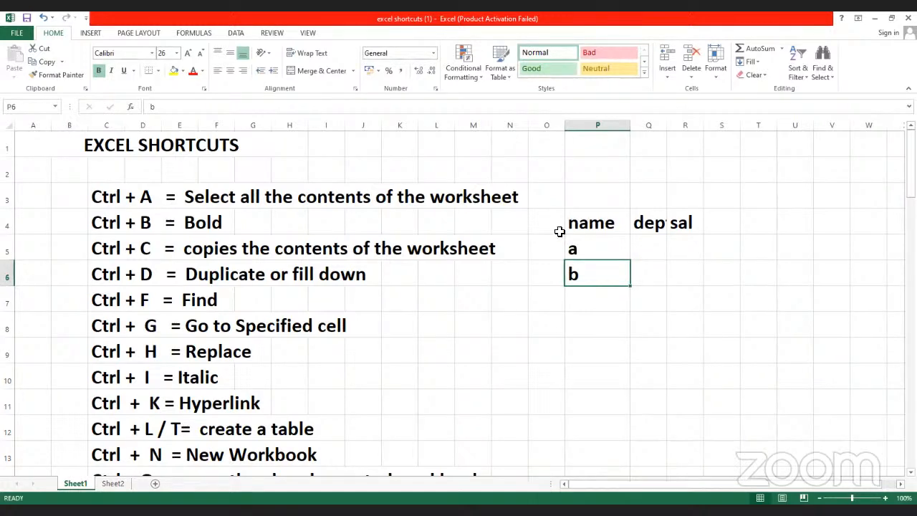
- Enter "sales" as the department in Q5 and autofit the width of column Q
scroll(223, 351, "down", 2)
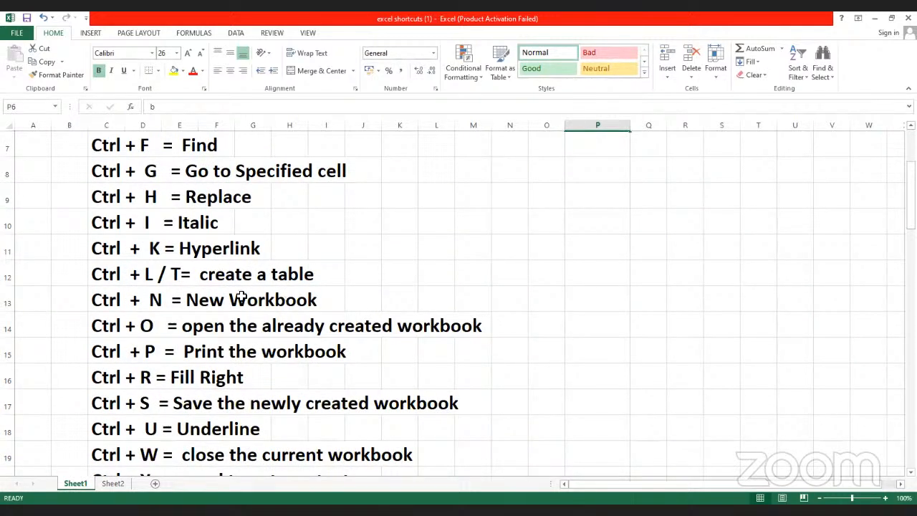
scroll(242, 295, "up", 2)
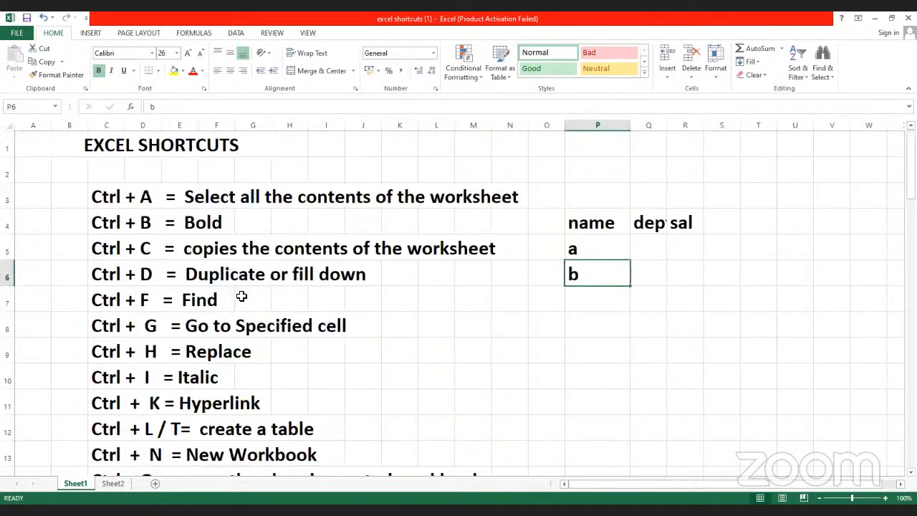
left_click(648, 248)
type("s")
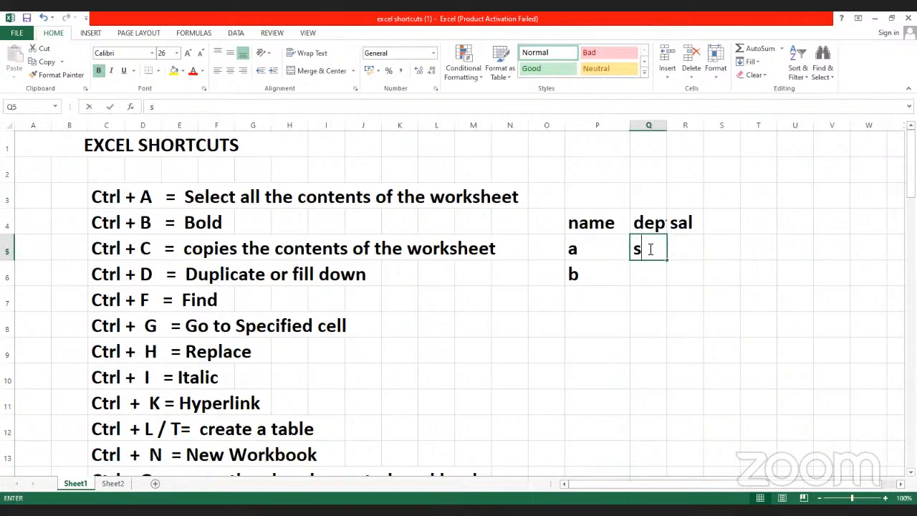
type("alws")
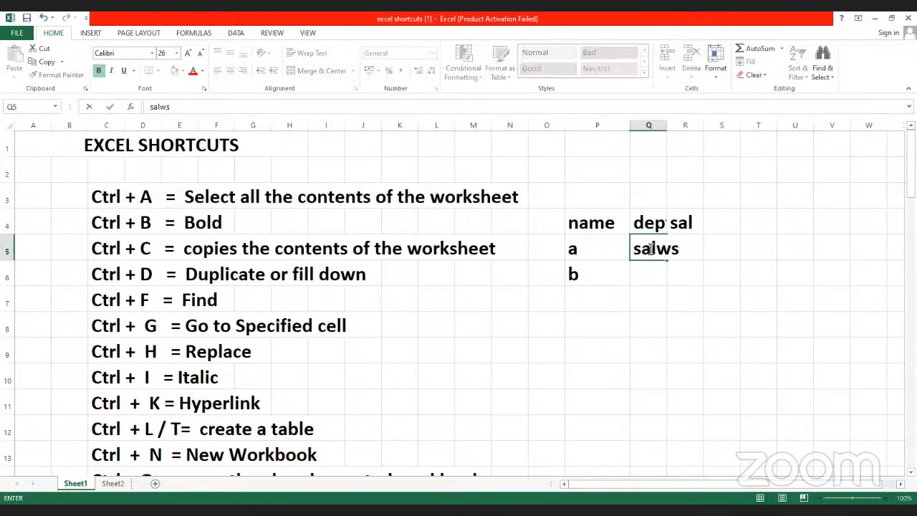
key("BackSpace")
key("BackSpace")
type("es")
left_click(667, 126)
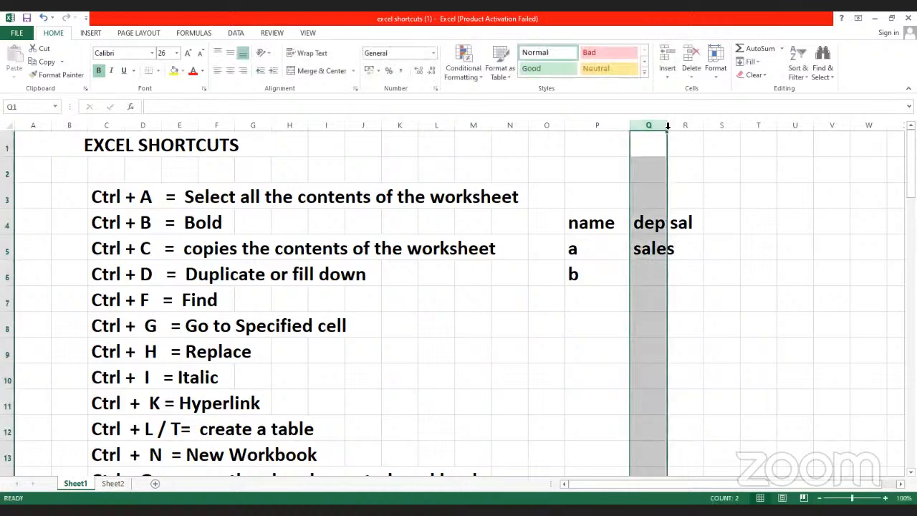
double_click(667, 126)
- Enter the salary 10000 in R5 and autofit the width of column R
left_click(700, 240)
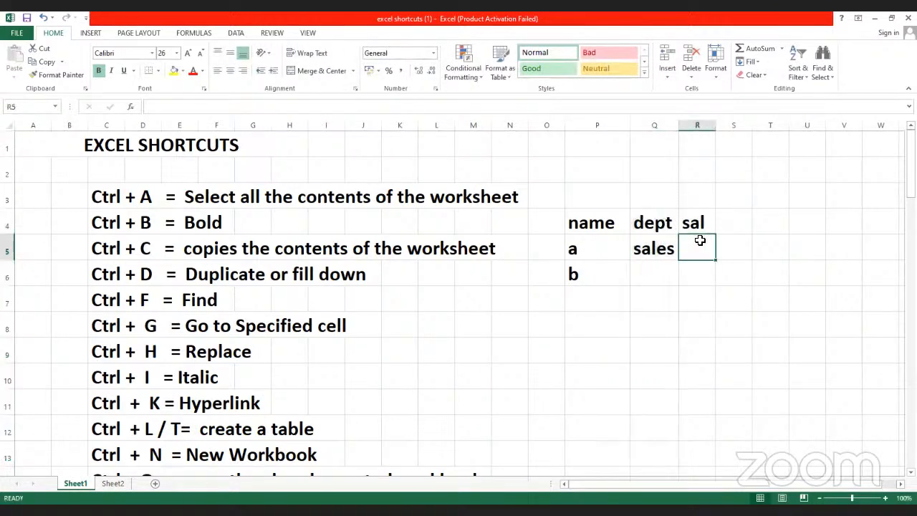
type("10000")
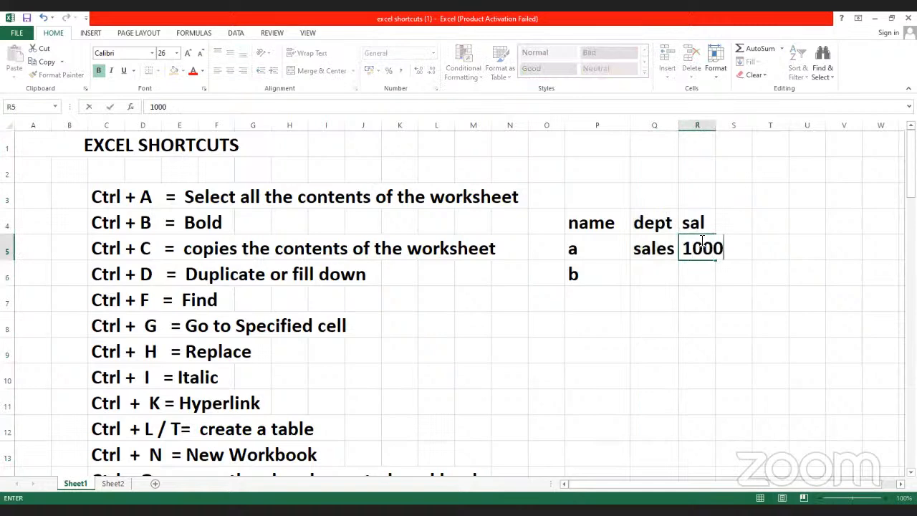
double_click(717, 127)
left_click(692, 230)
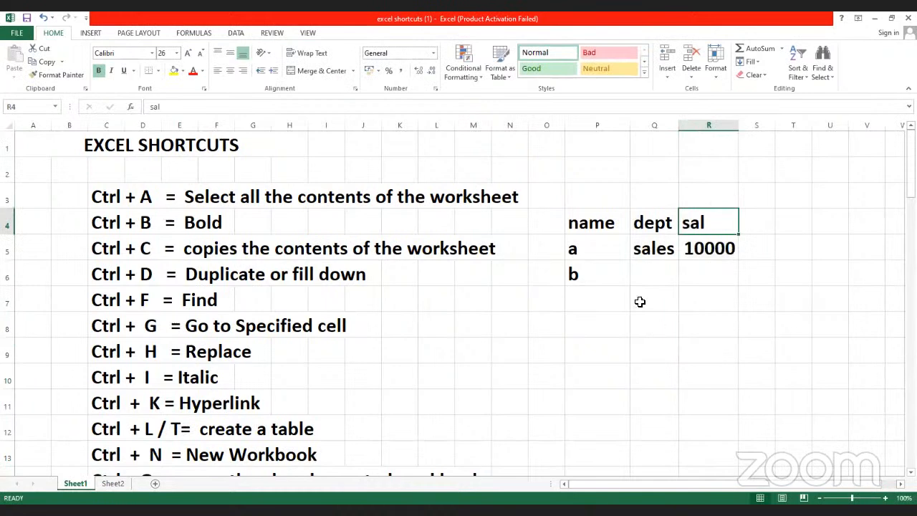
- Complete row 6 with department "adv" in Q6 and salary 20000 in R6
left_click(643, 277)
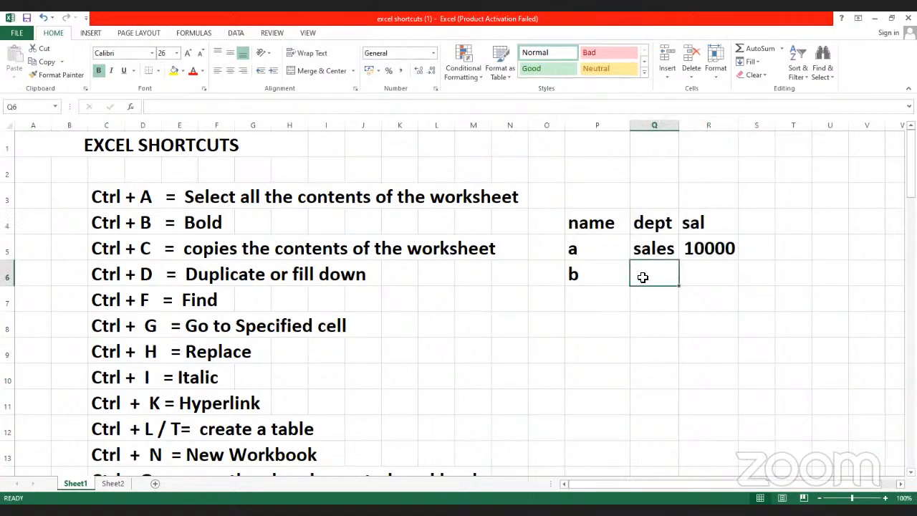
type("adv")
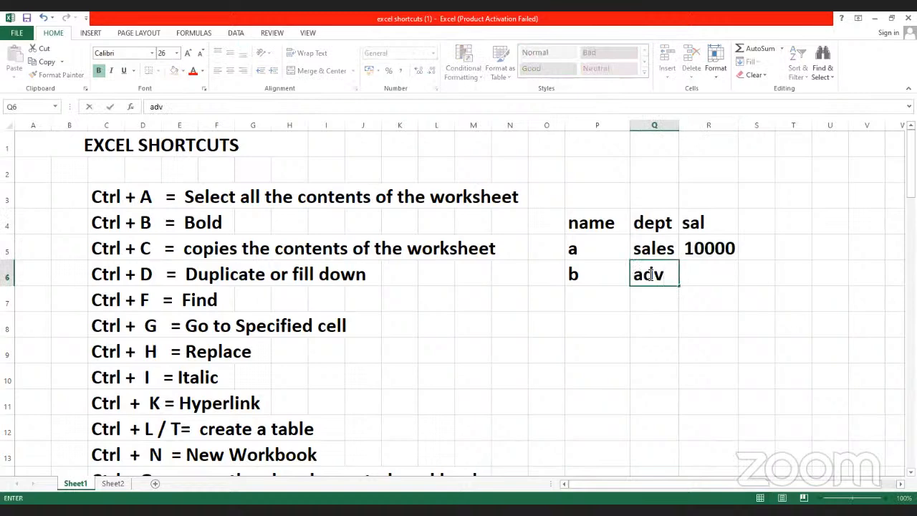
left_click(705, 273)
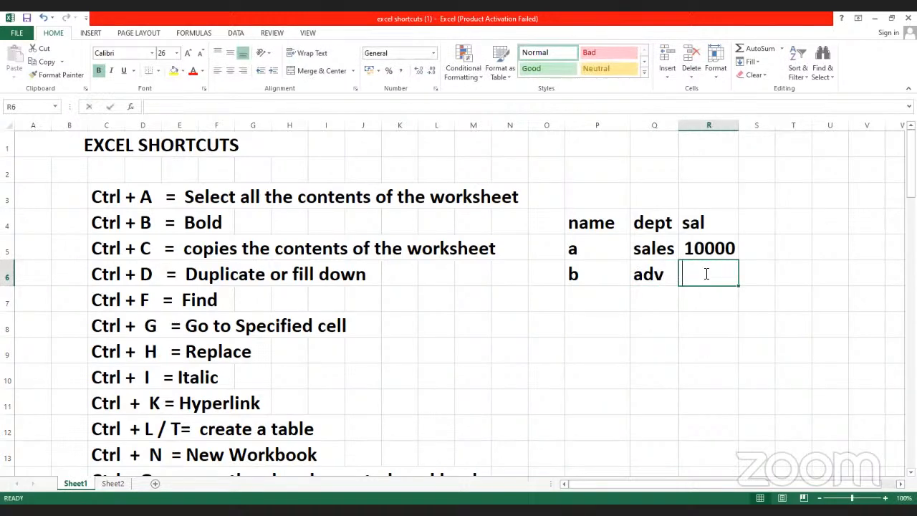
type("20000")
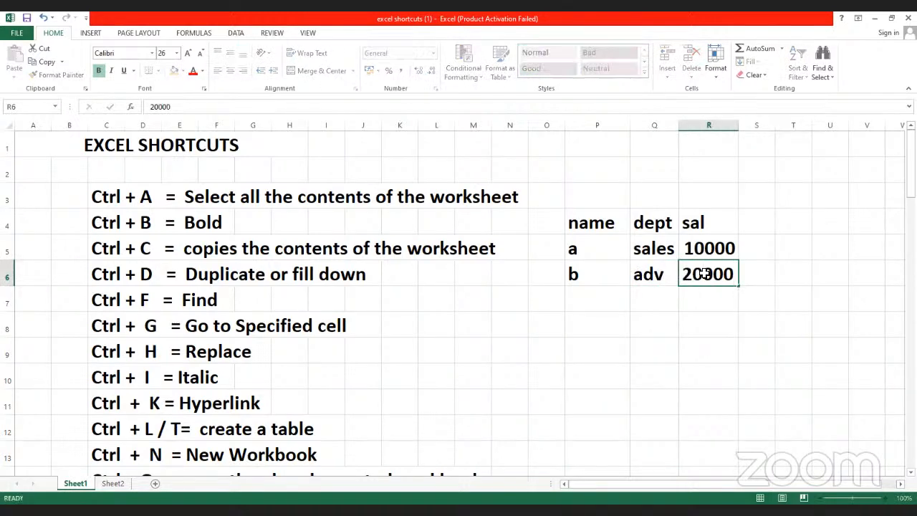
key("Return")
- Convert the range P4:R6 into a table with headers, and view the filter options of its name column without applying any
left_click(600, 224)
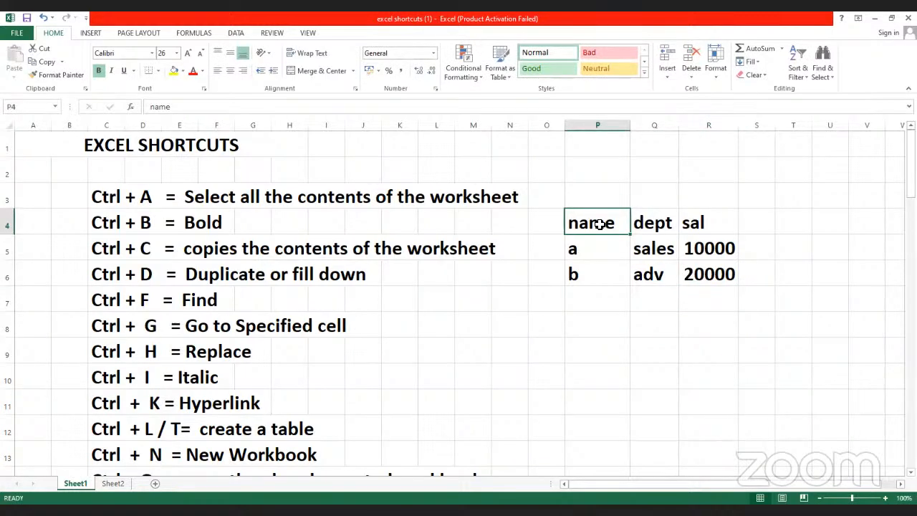
key("ctrl+t")
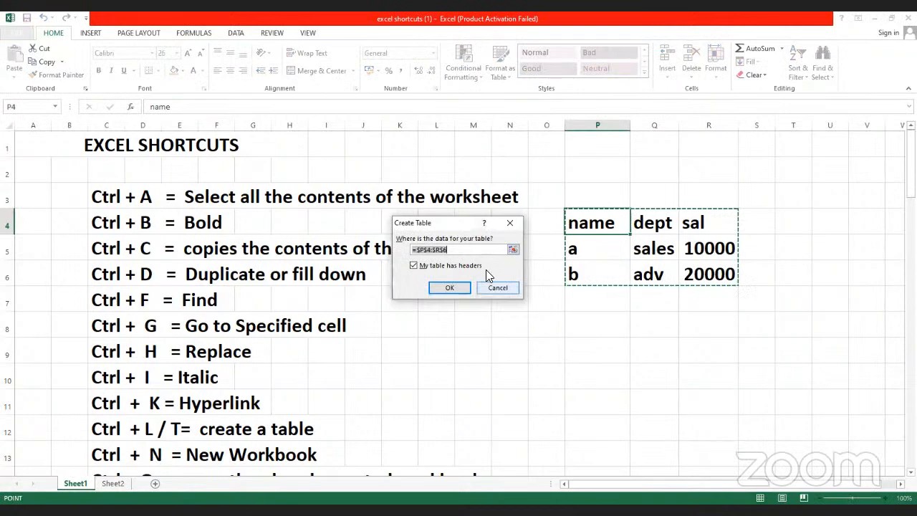
left_click(445, 288)
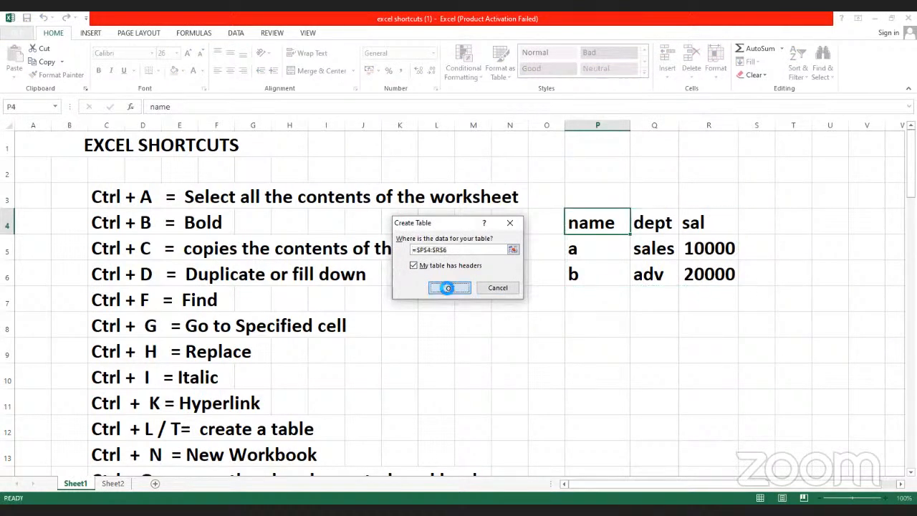
left_click(651, 265)
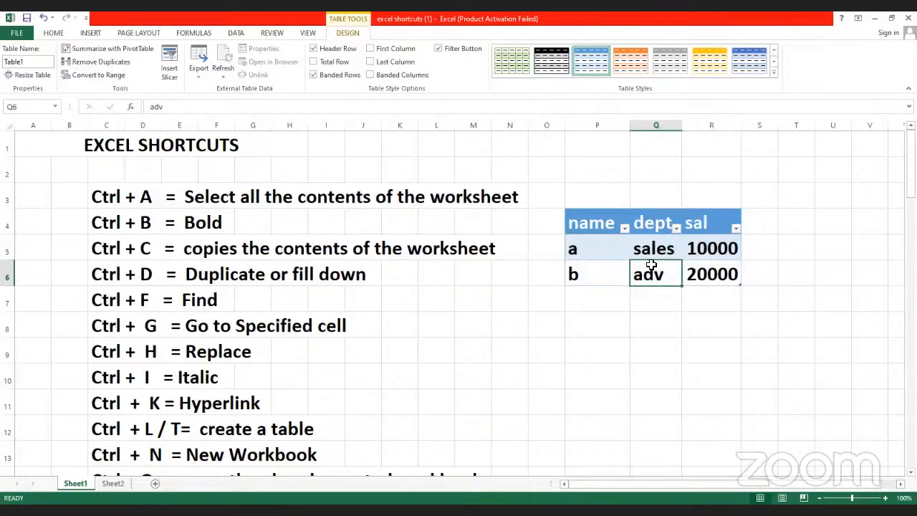
left_click(624, 229)
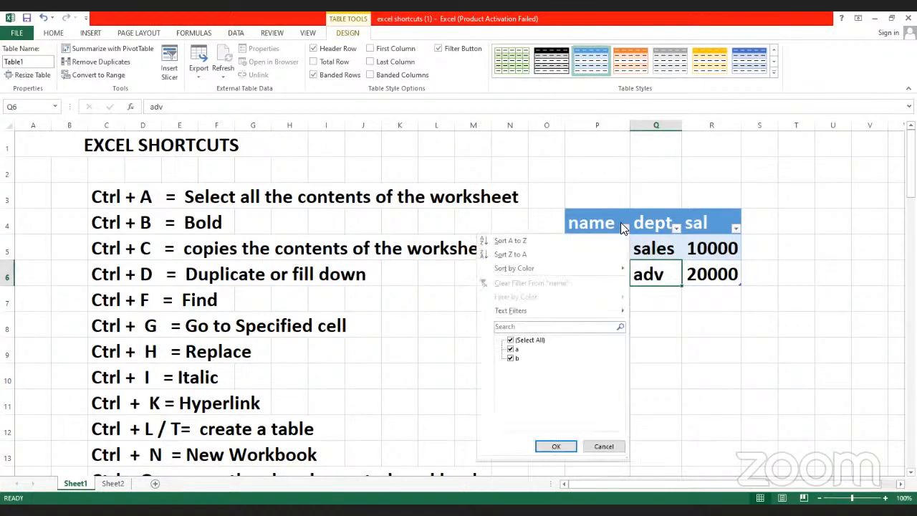
left_click(454, 37)
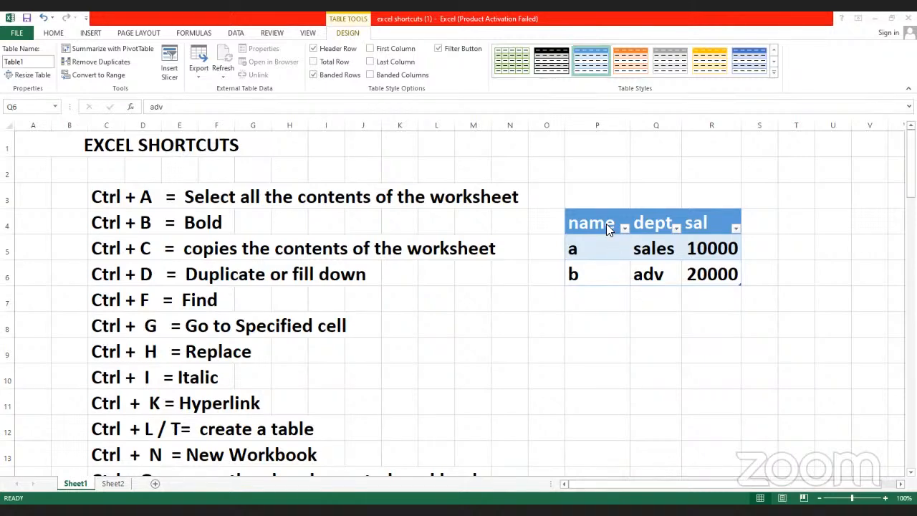
- Filter the table's name column to show only the entry "b"
left_click(623, 231)
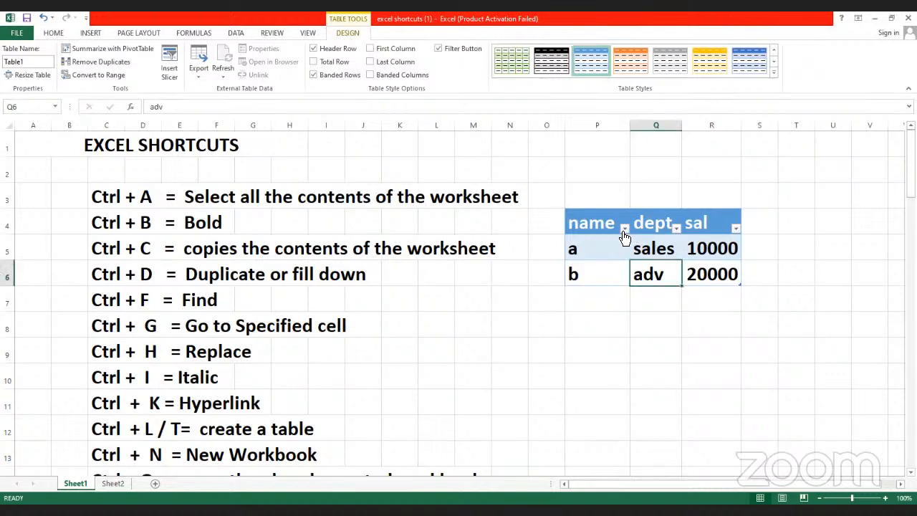
left_click(623, 231)
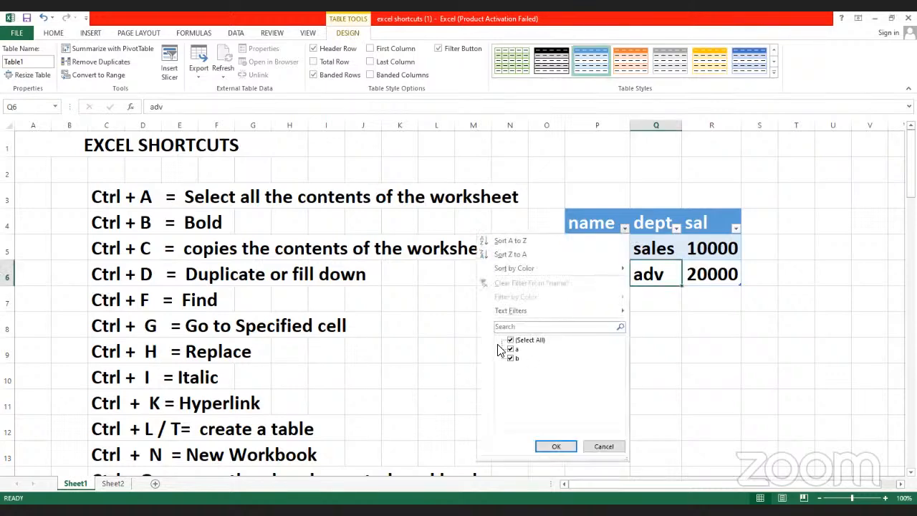
left_click(513, 341)
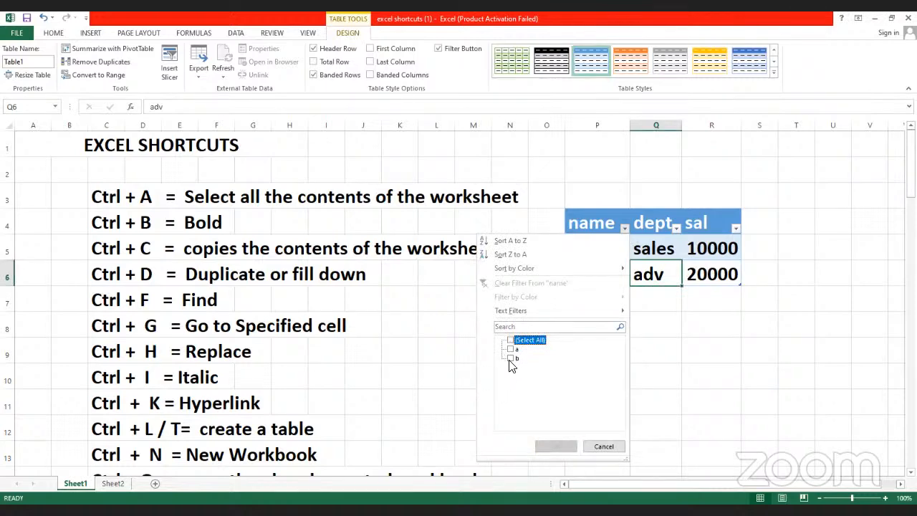
left_click(511, 359)
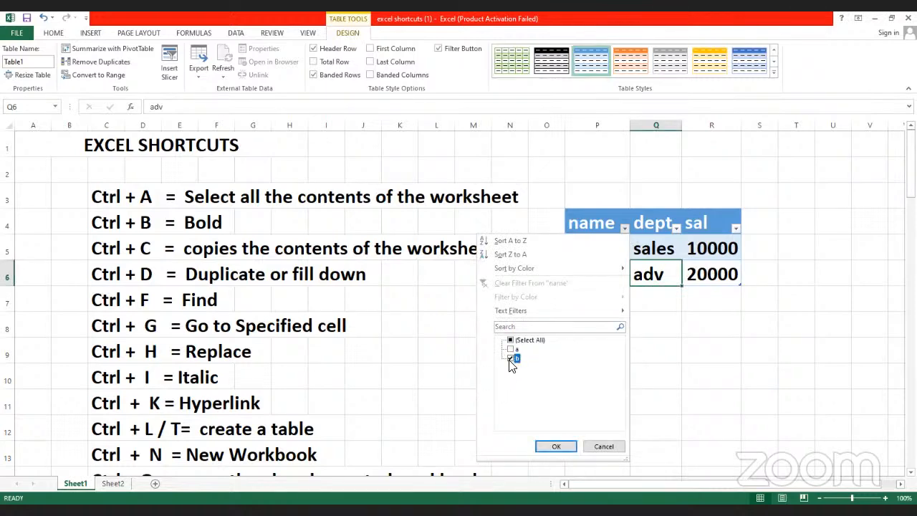
left_click(556, 446)
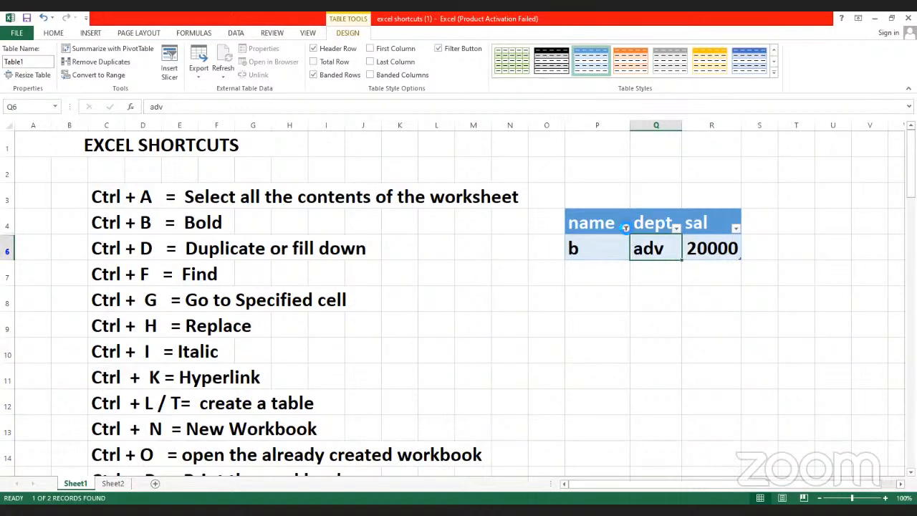
- Reset the name column's filter to include all entries
left_click(624, 228)
left_click(510, 339)
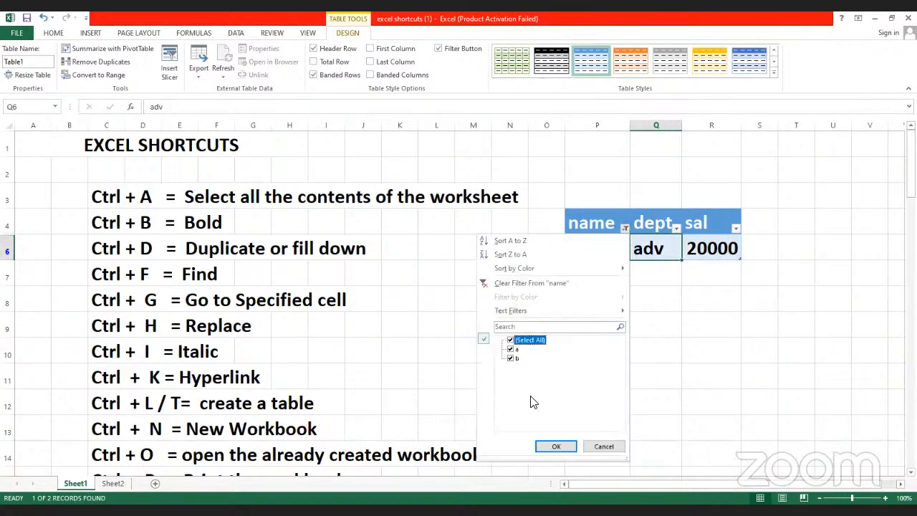
left_click(556, 446)
- Filter the table's dept column to show only the "adv" department
left_click(676, 228)
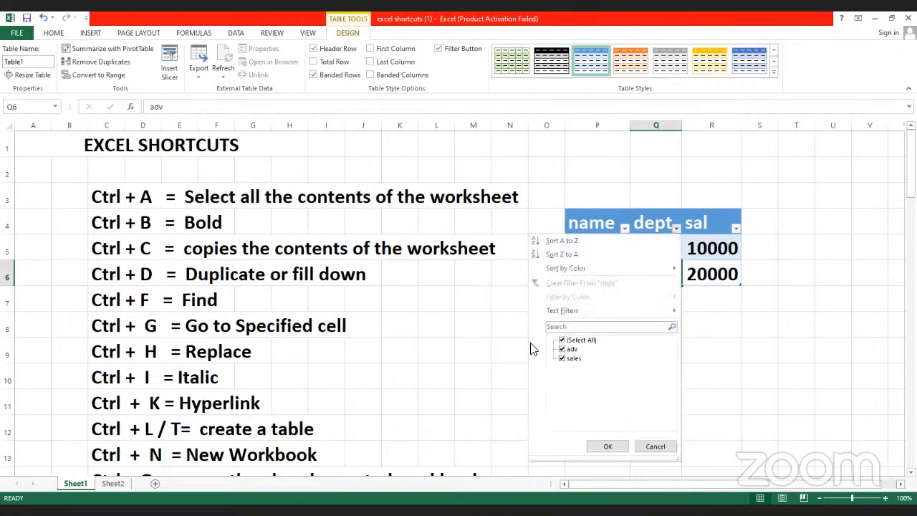
left_click(561, 340)
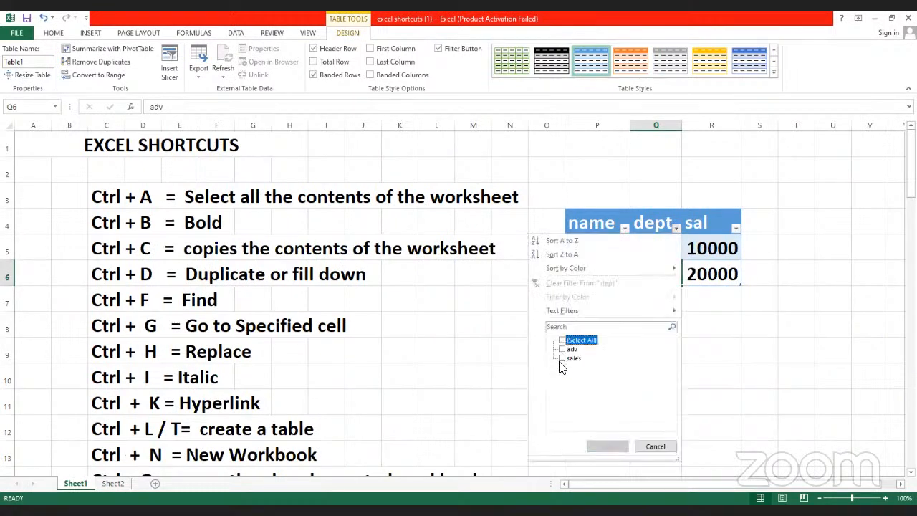
left_click(563, 350)
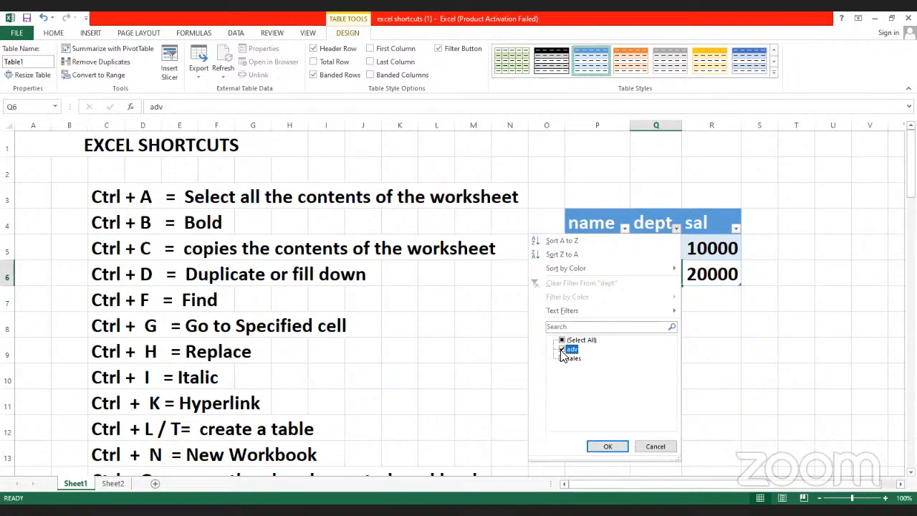
left_click(607, 446)
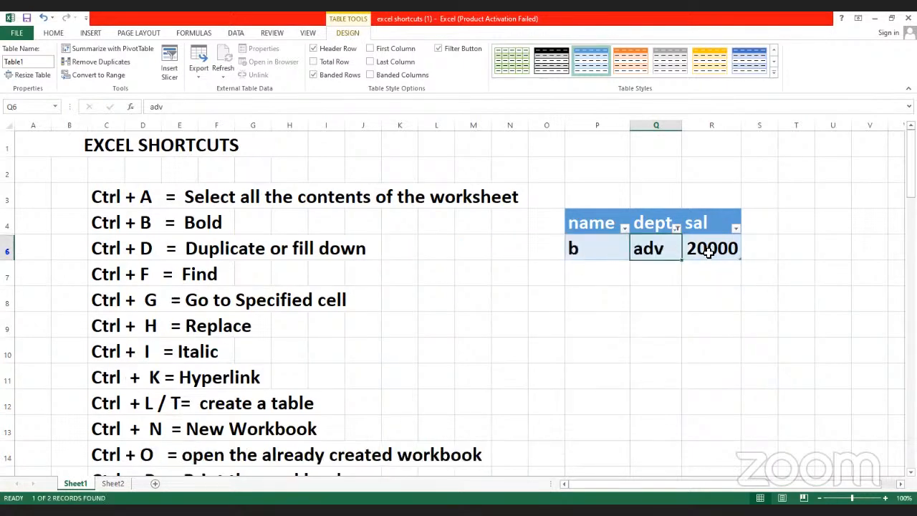
left_click(676, 228)
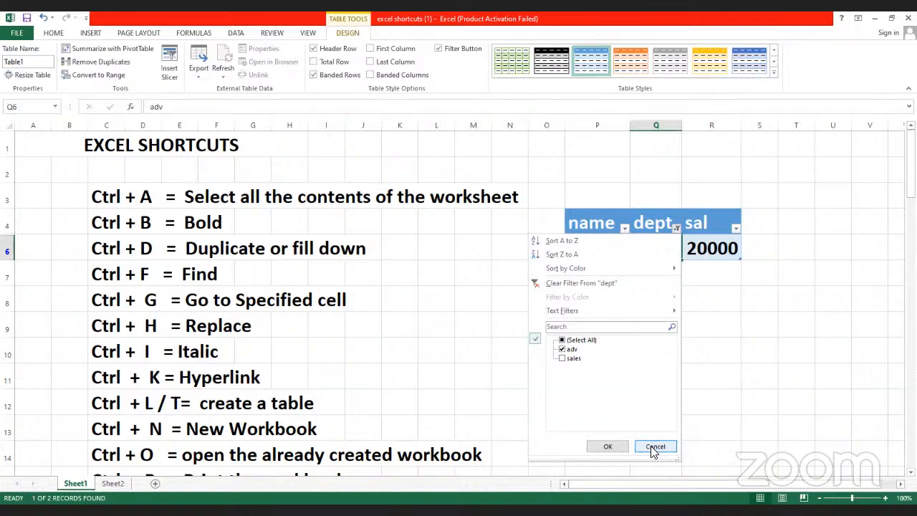
left_click(562, 341)
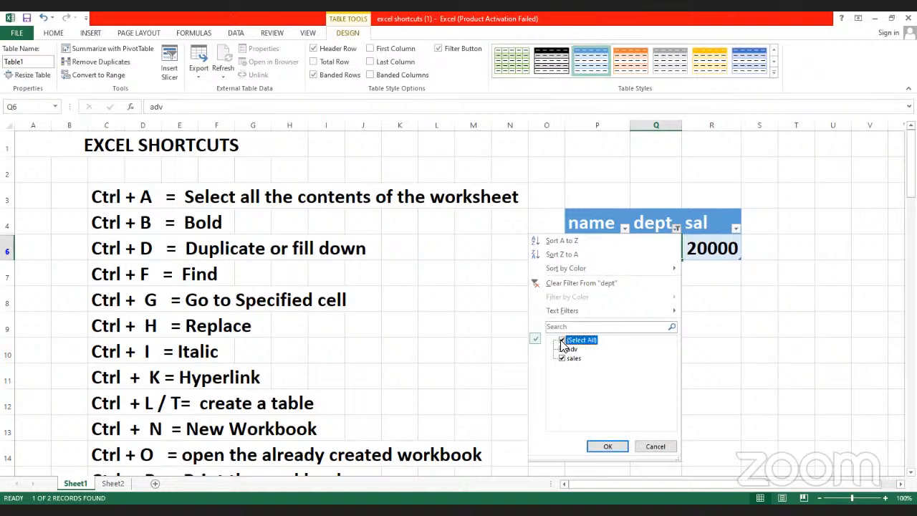
left_click(653, 446)
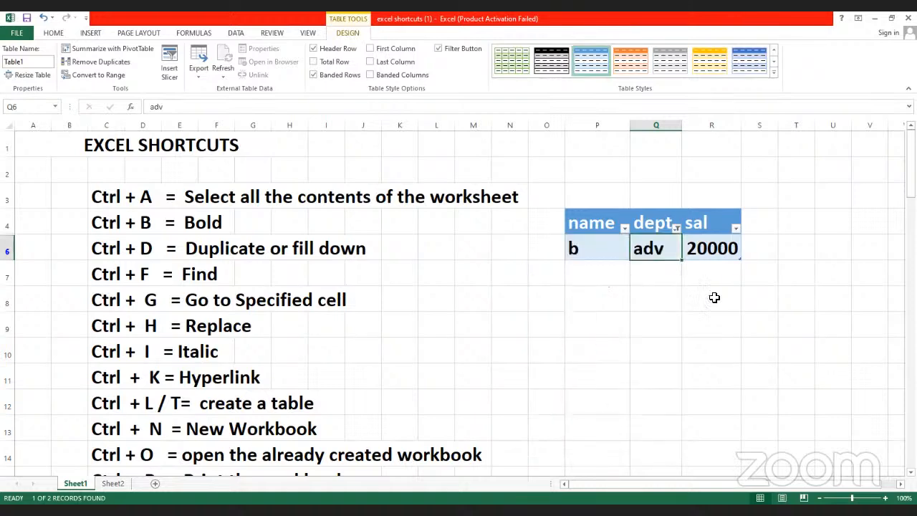
- Include "sales" in the dept column's filter again and leave the table selection
left_click(676, 227)
left_click(562, 358)
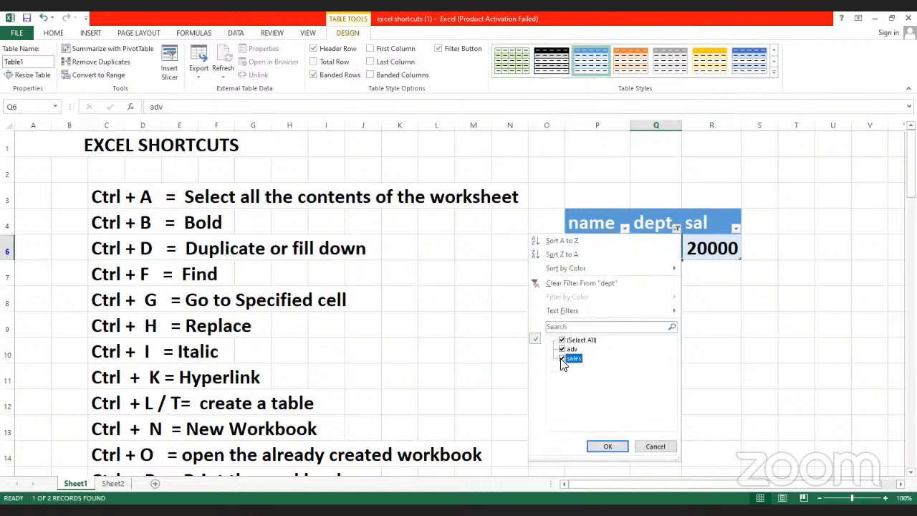
left_click(606, 447)
left_click(623, 386)
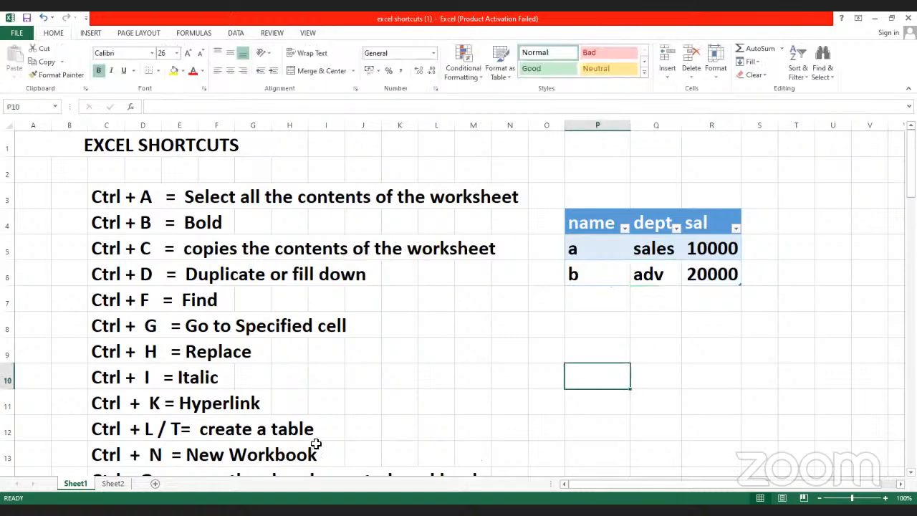
scroll(201, 453, "down", 1)
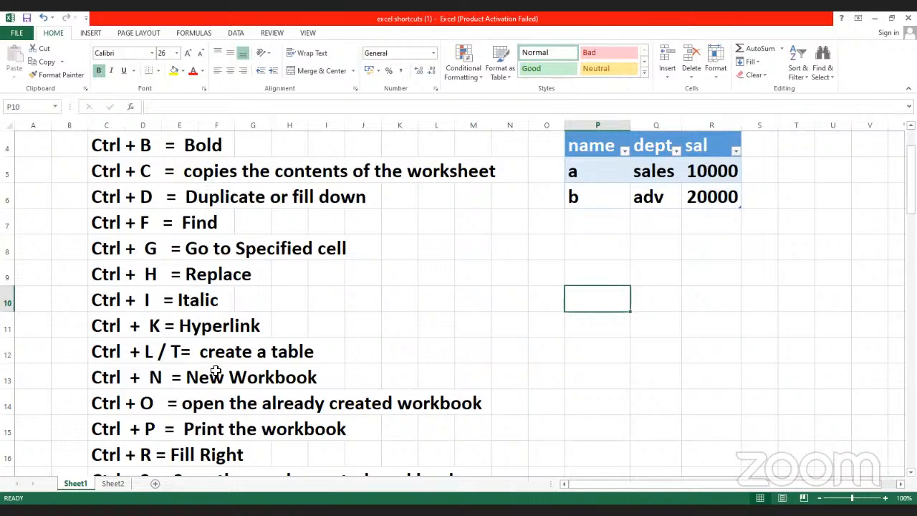
scroll(216, 371, "down", 1)
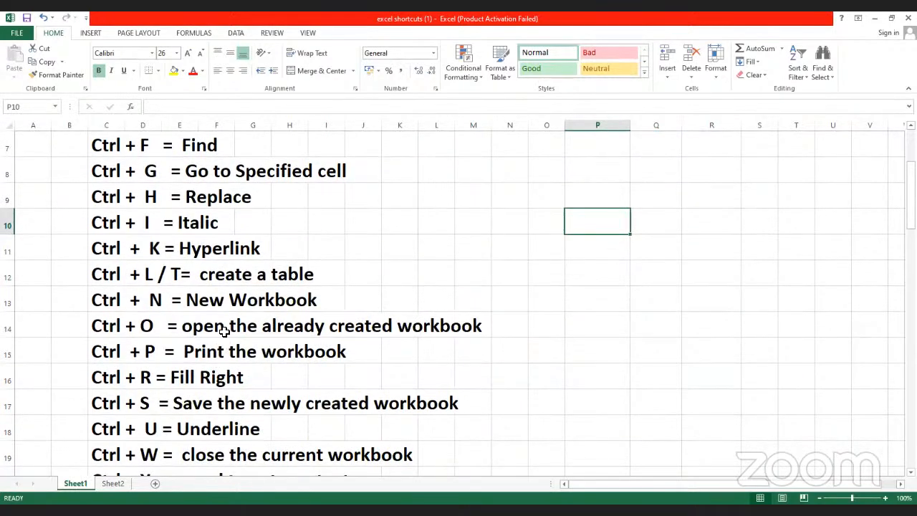
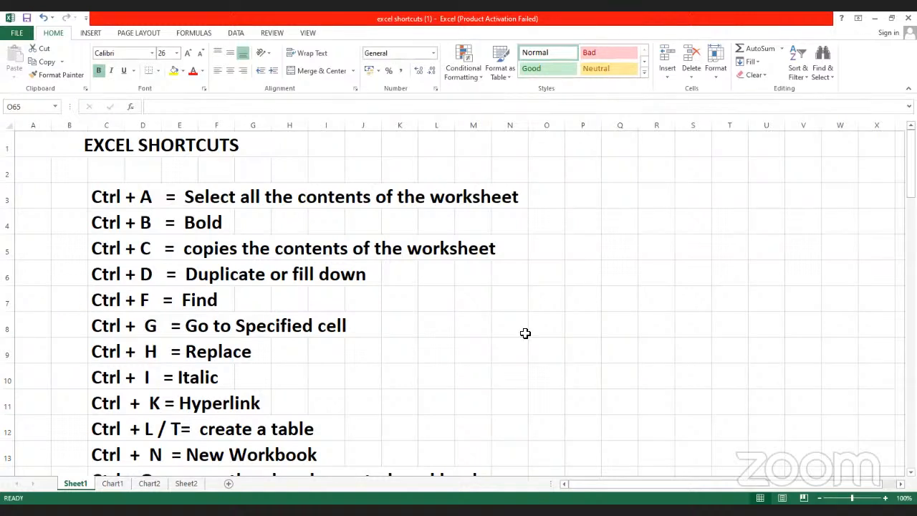
left_click(726, 245)
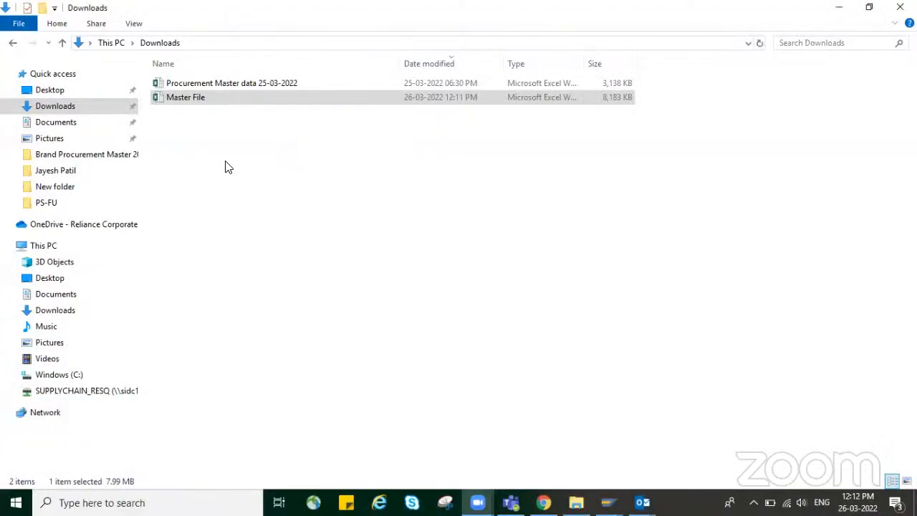
- Open the Master File workbook from the Downloads folder and remove the filters from the Master sheet's header row
left_click(225, 166)
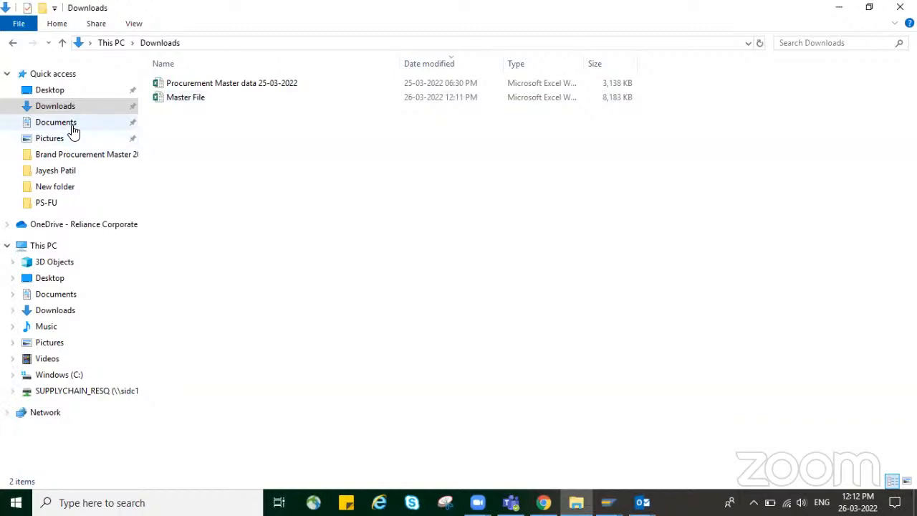
left_click_drag(298, 149, 215, 103)
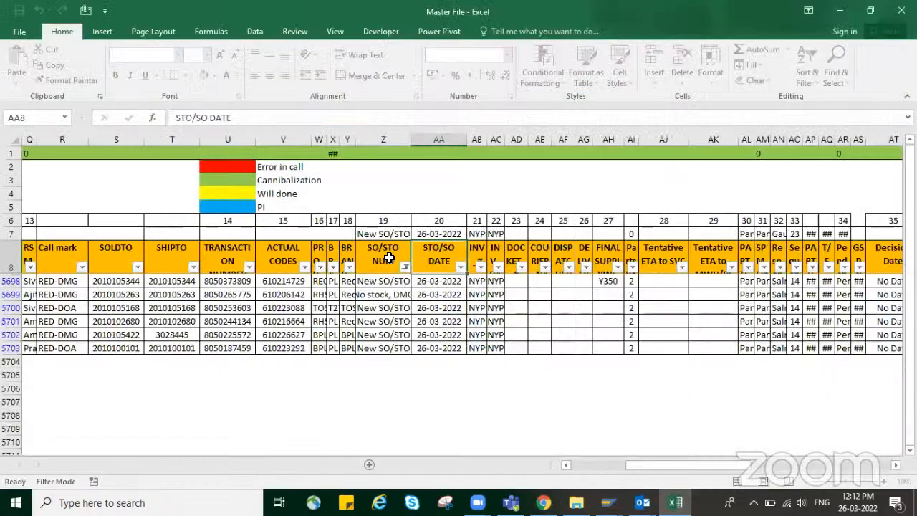
left_click(387, 257)
key("ctrl+shift+l")
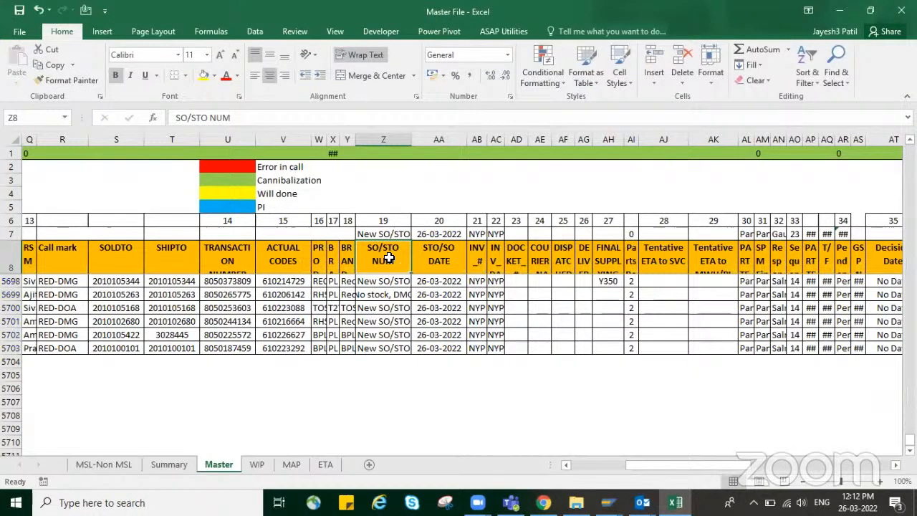
key("ctrl+Left")
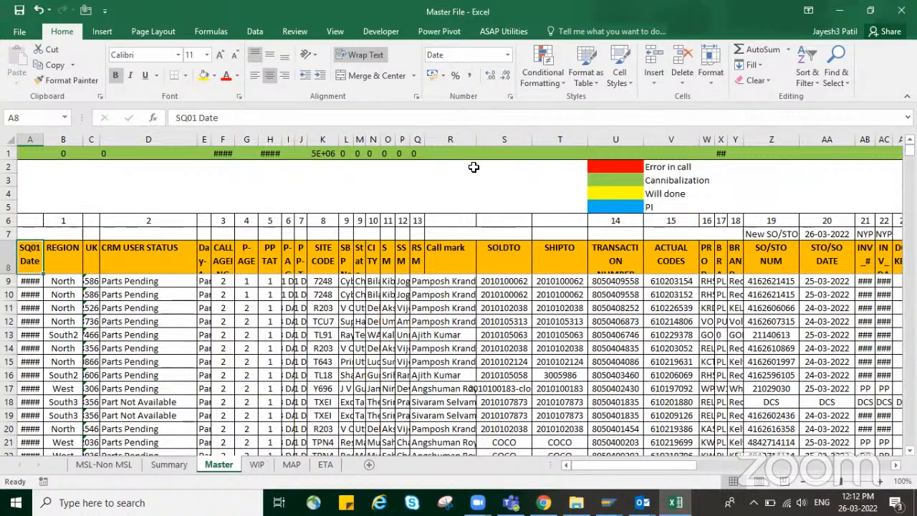
left_click(867, 9)
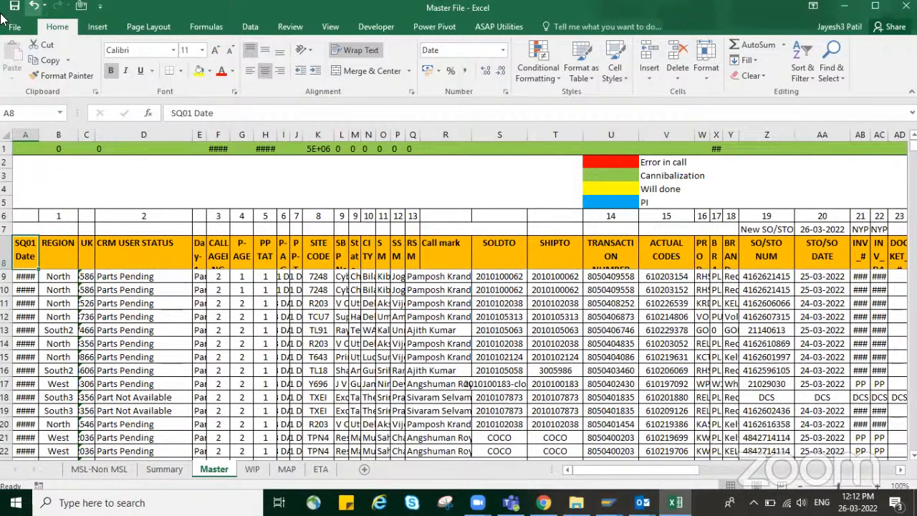
left_click(879, 6)
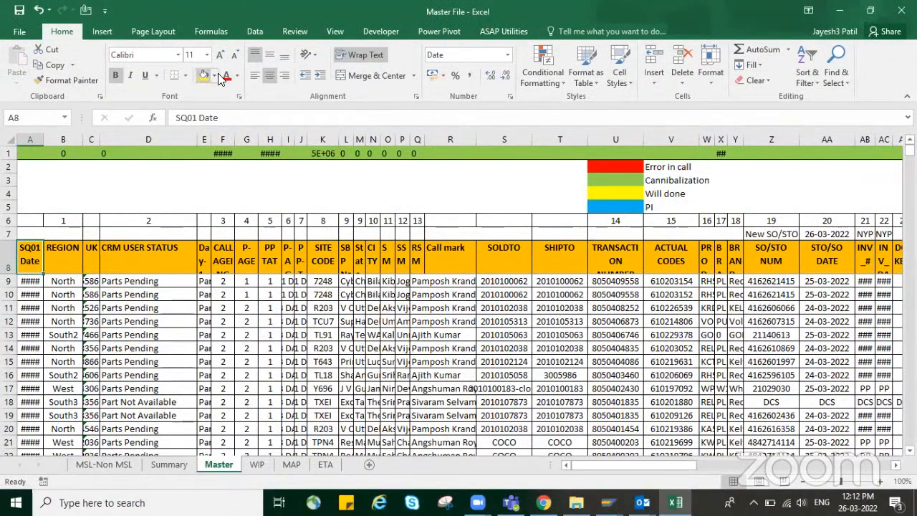
left_click(102, 31)
- Examine the Master sheet's column headers in row 8, from SQ01 Date across to the last header
key("Right")
key("Right")
key("Right")
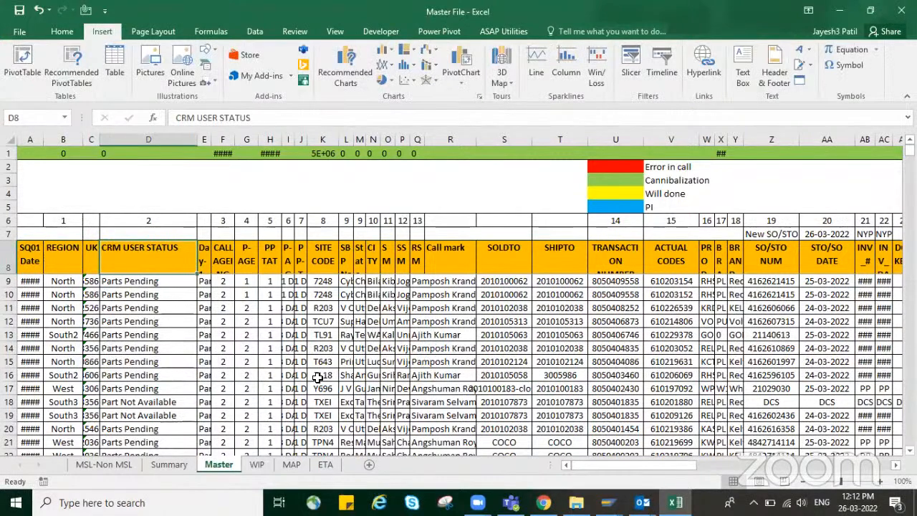
key("Left")
key("Left")
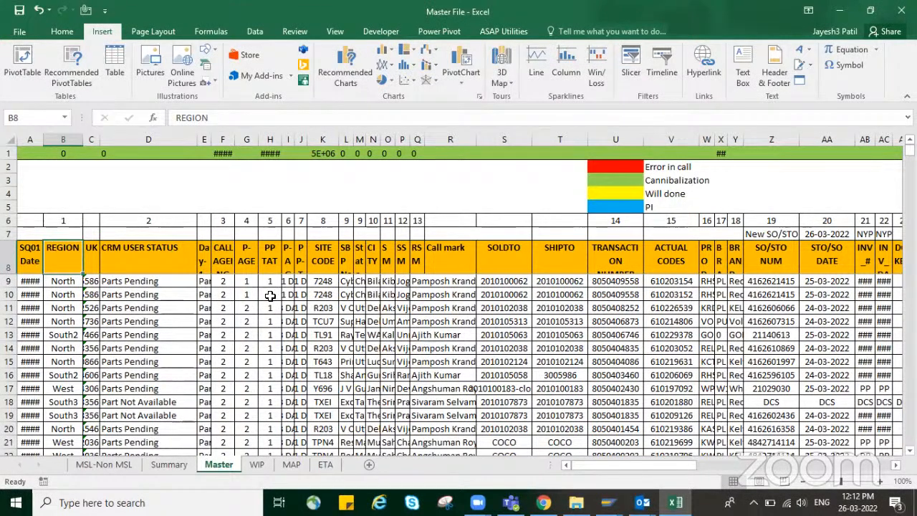
key("Left")
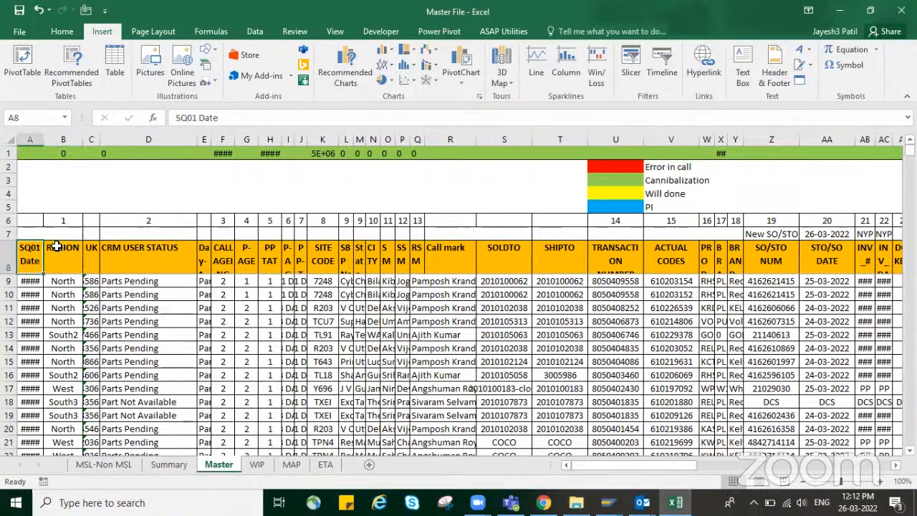
key("ctrl+shift+Right")
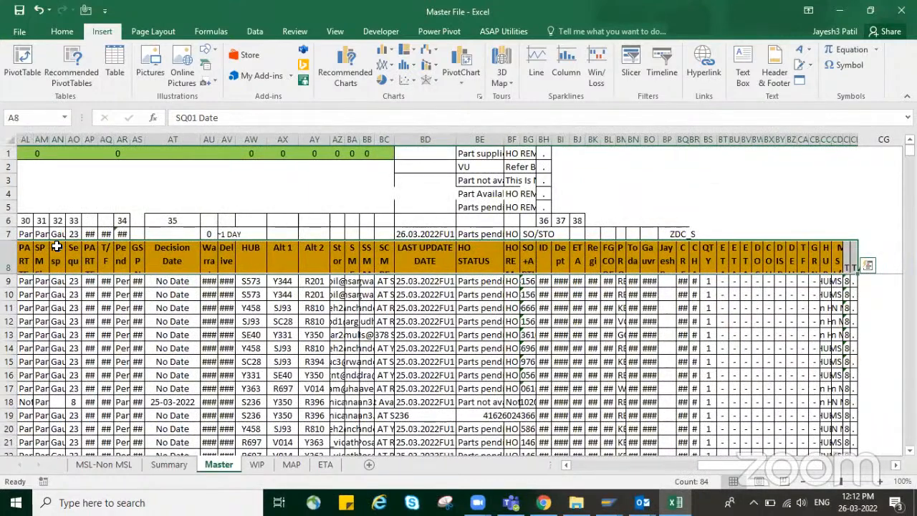
key("Left")
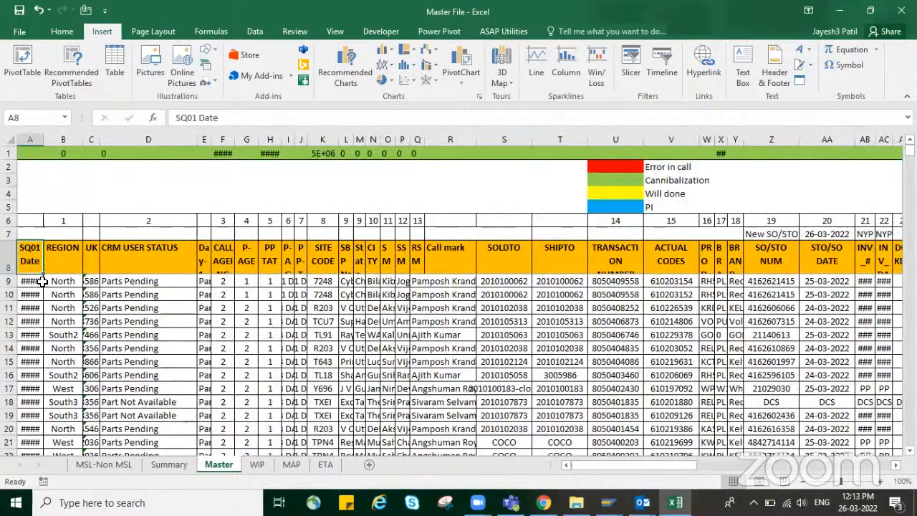
- Examine column A and the numbered cells in row 6 above the headers, across to the Call mark column
left_click(28, 138)
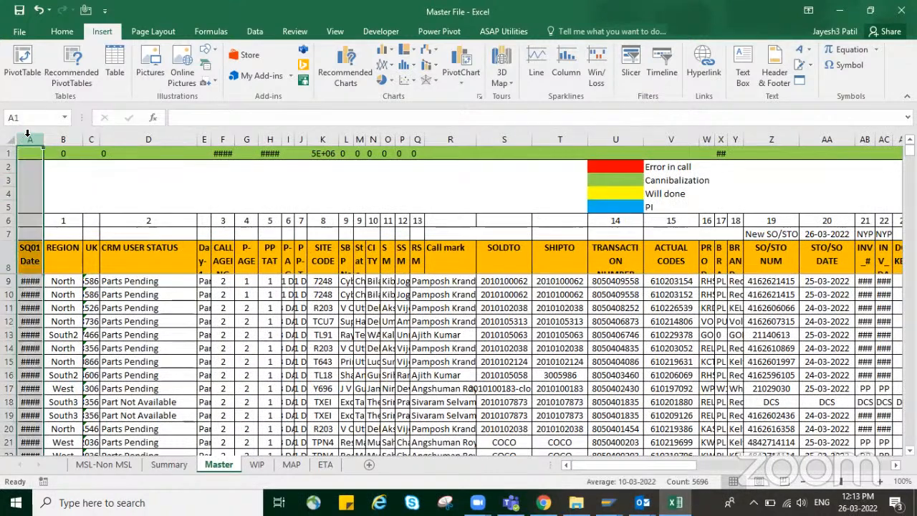
left_click(37, 224)
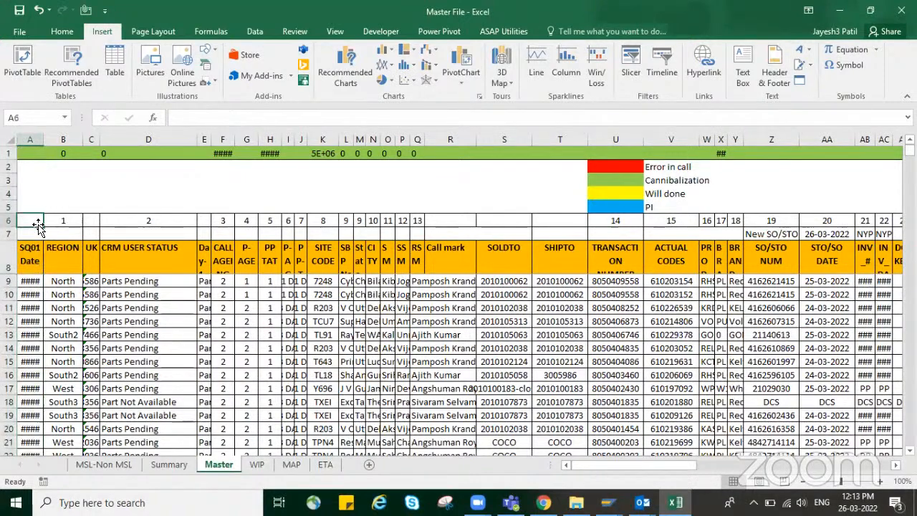
key("Right")
key("Right")
key("Right")
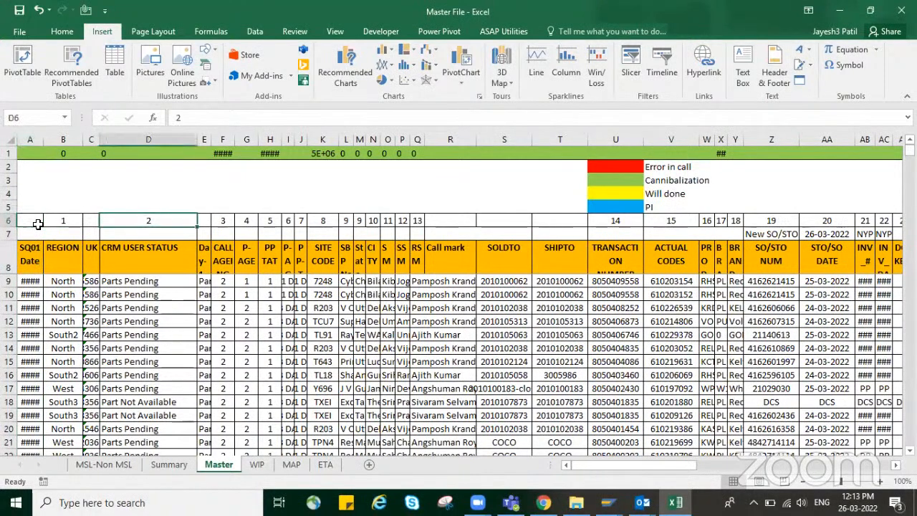
key("Right")
key("Right")
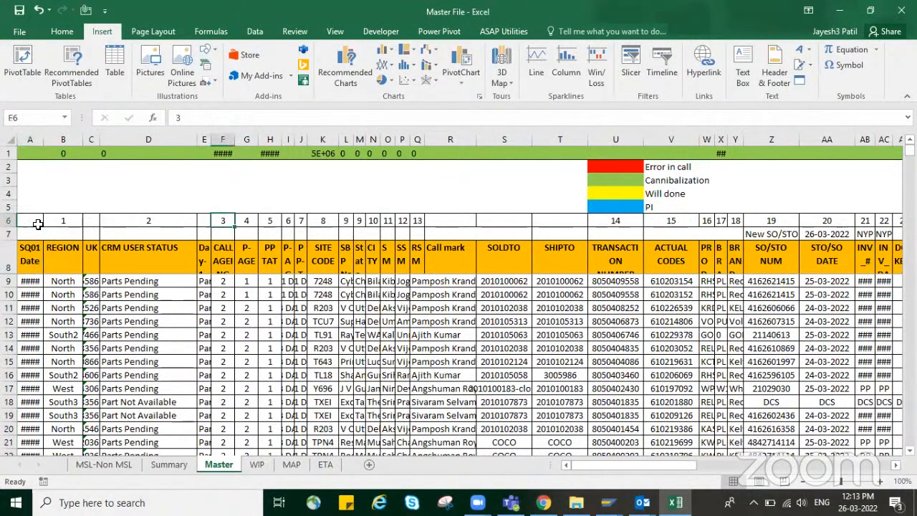
left_click(438, 223)
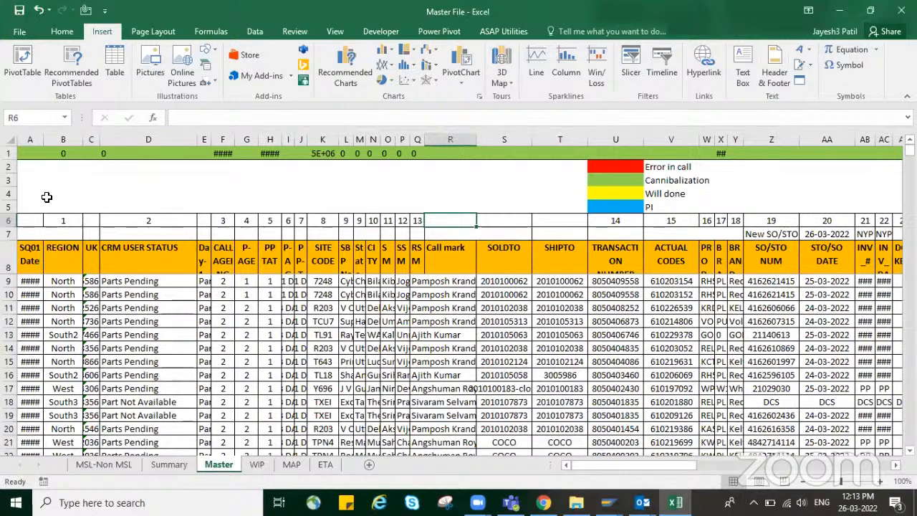
- Select the whole Master sheet, look through the available number formats without applying one, and return to the CRM USER STATUS header
left_click(109, 266)
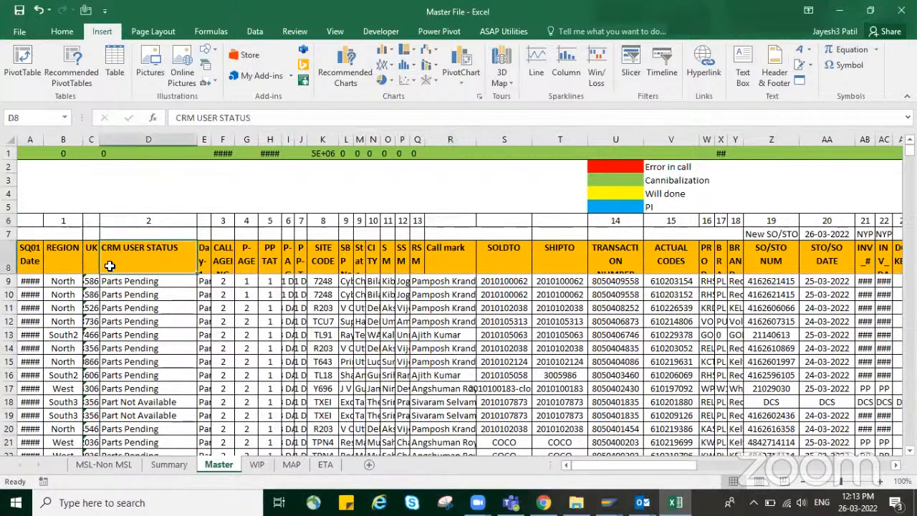
key("ctrl+a")
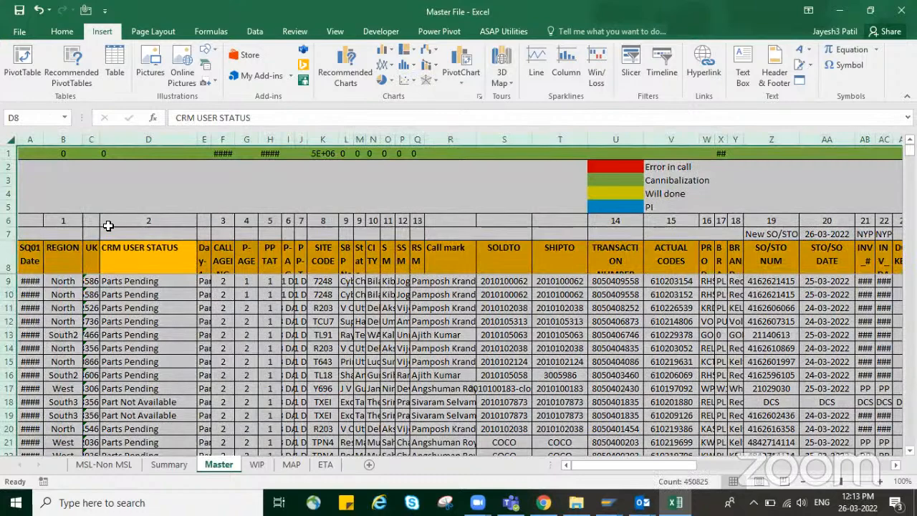
left_click(64, 31)
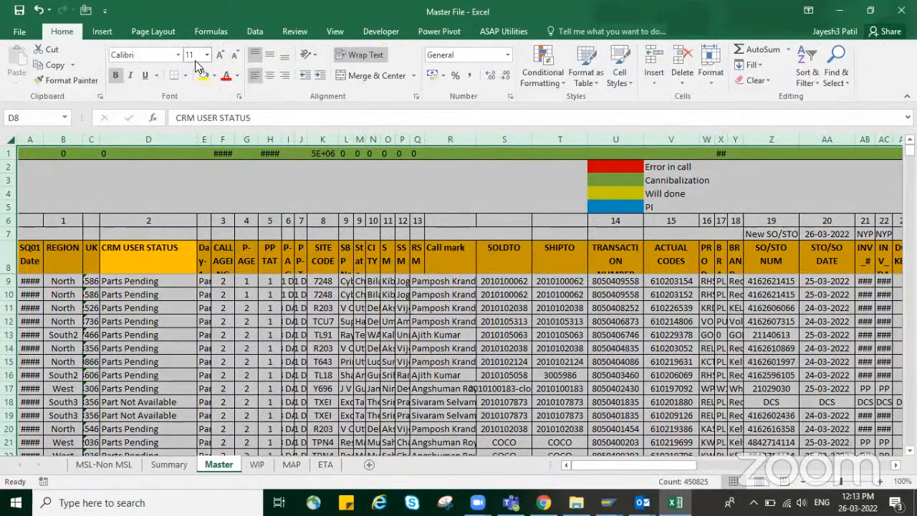
left_click(507, 58)
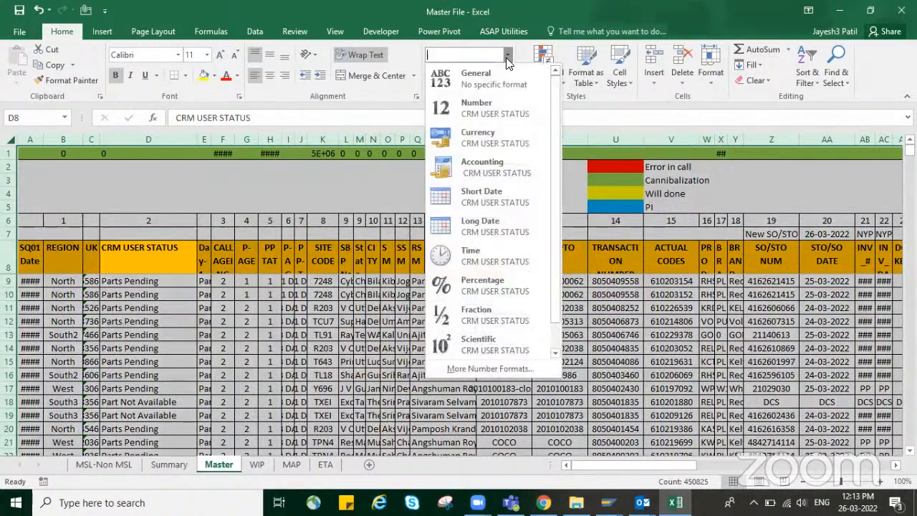
left_click(367, 182)
left_click(137, 271)
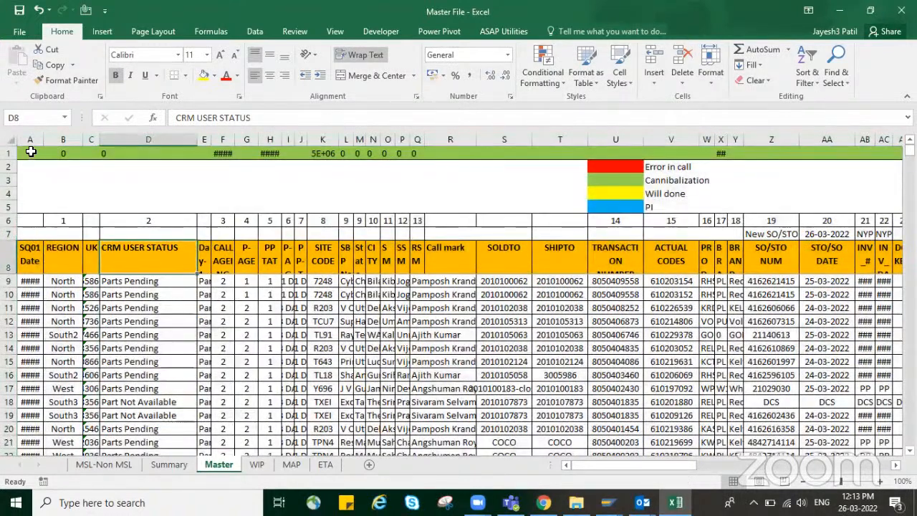
- Autofit the SQ01 Date column so its dates fit, and check the column's cell formatting options without changing them
double_click(42, 141)
left_click(54, 282)
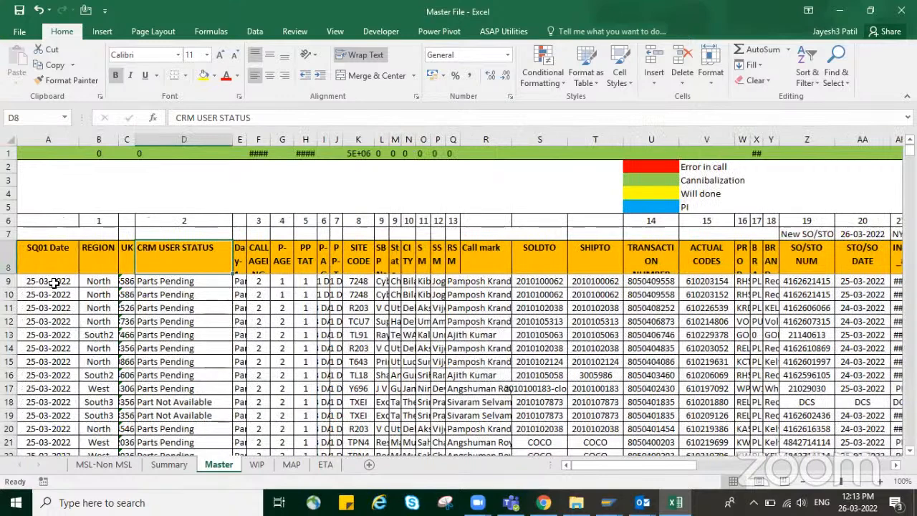
left_click(48, 136)
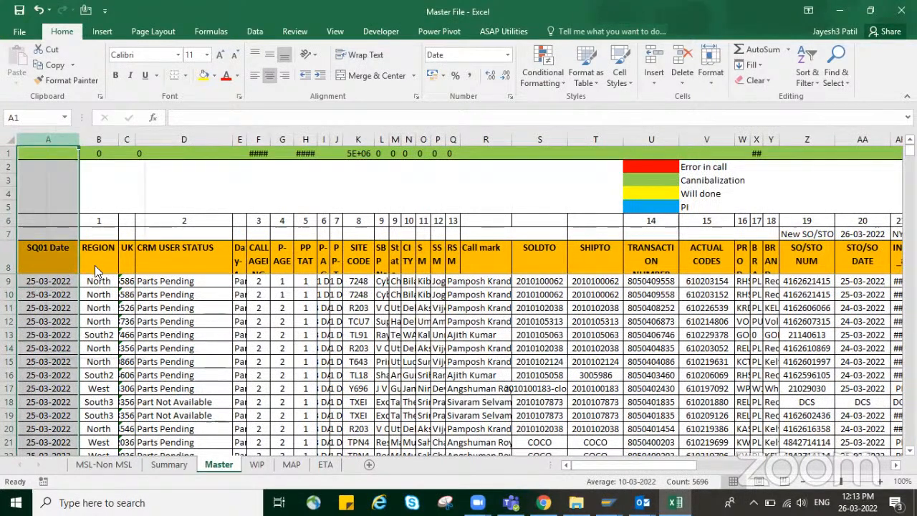
right_click(48, 137)
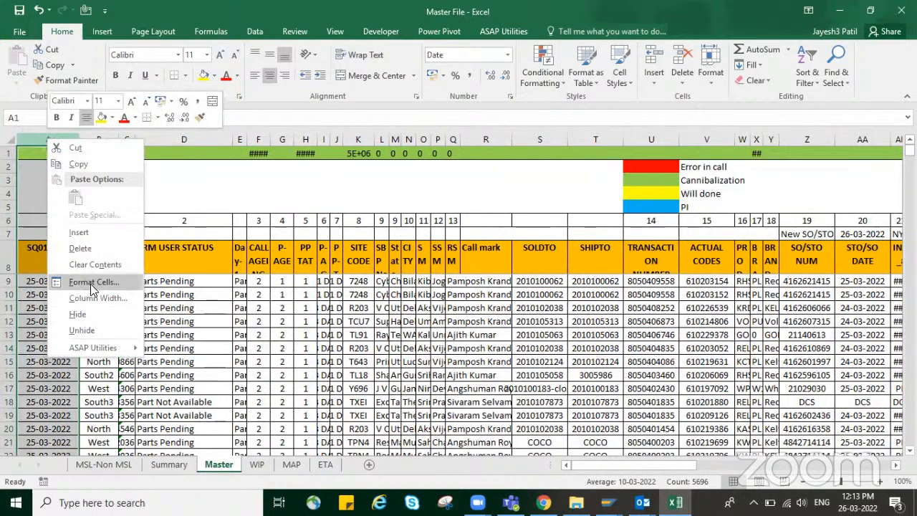
key("Escape")
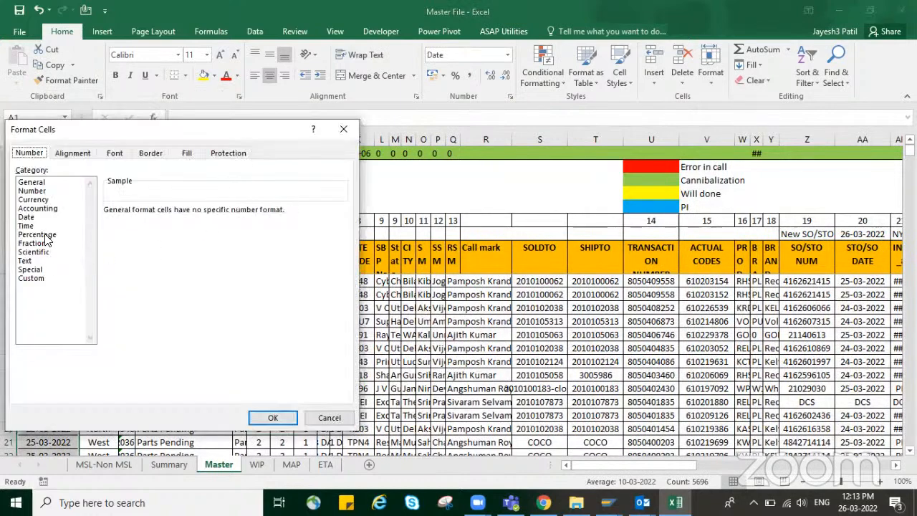
left_click(329, 418)
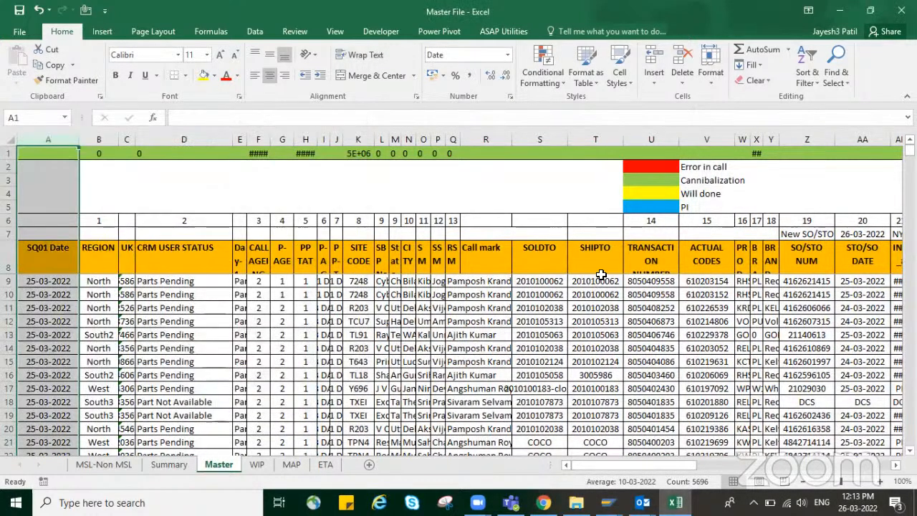
- Select the entire TRANSACTION NUMBER column
left_click(601, 266)
left_click(654, 267)
key("ctrl+space")
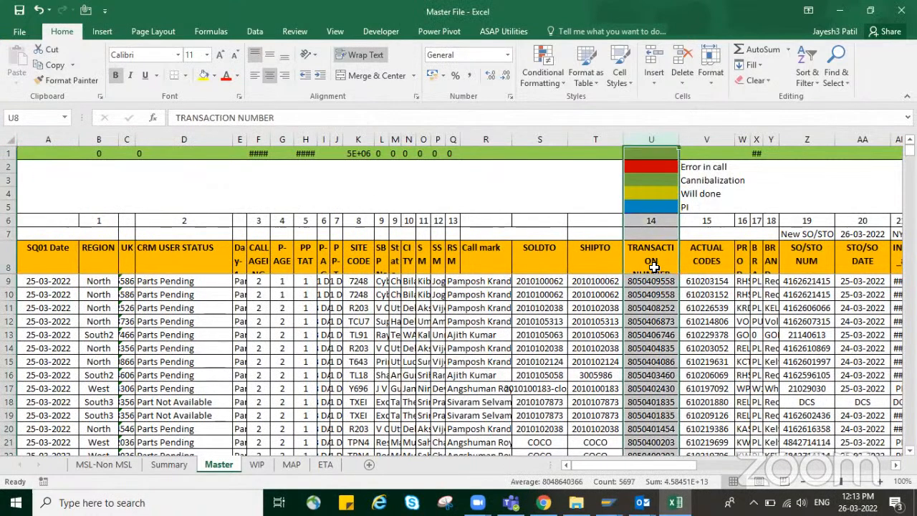
- Hide the Master sheet's columns that have no number in row 6, such as SQ01 Date, Call mark, SOLDTO and SHIPTO
left_click(164, 250)
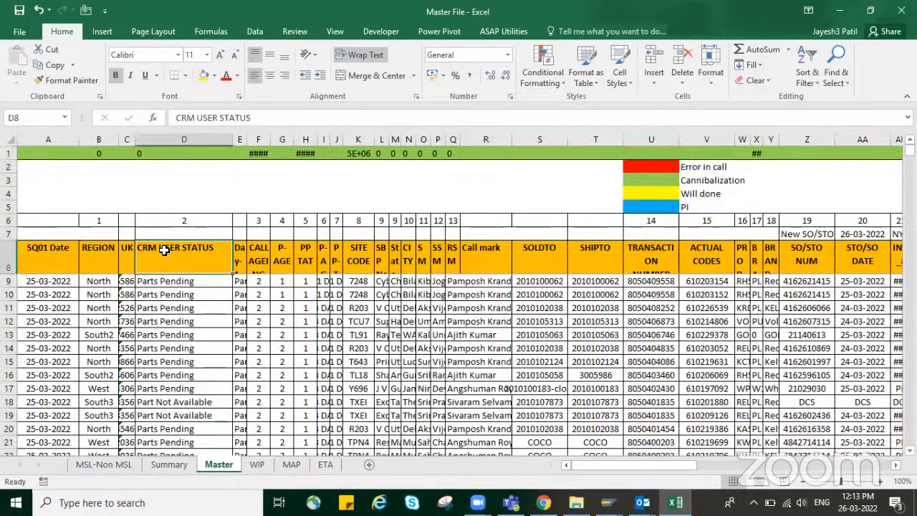
key("Home")
key("ctrl+Home")
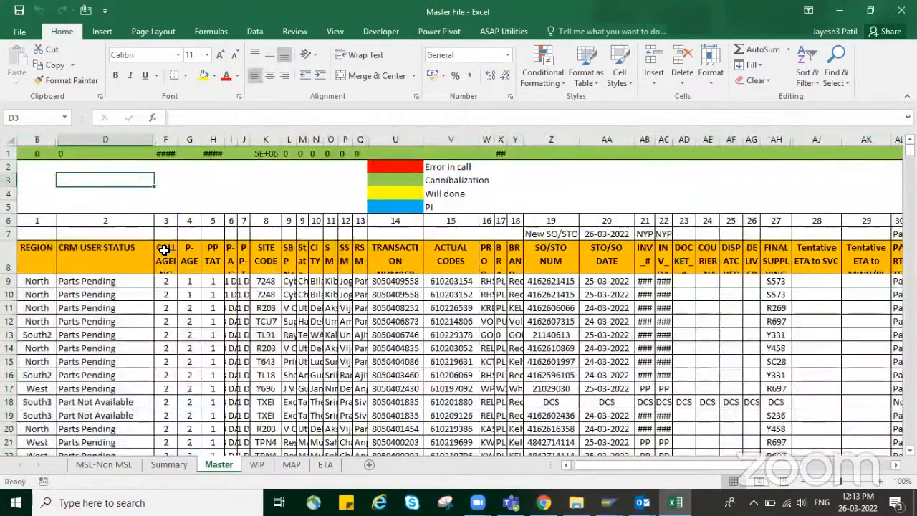
- Examine the row 6 numbers above the remaining headers, from REGION across to column M
left_click(94, 249)
key("Left")
key("Up")
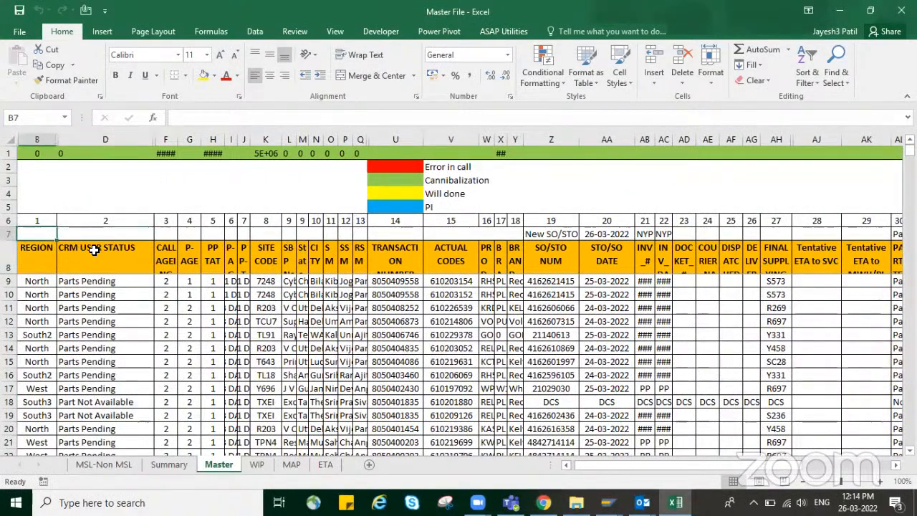
key("Up")
key("ctrl+space")
key("Right")
key("ctrl+space")
key("shift+Right")
key("Right")
key("Right")
key("Right")
key("Right")
key("Right")
key("Right")
key("Right")
key("Right")
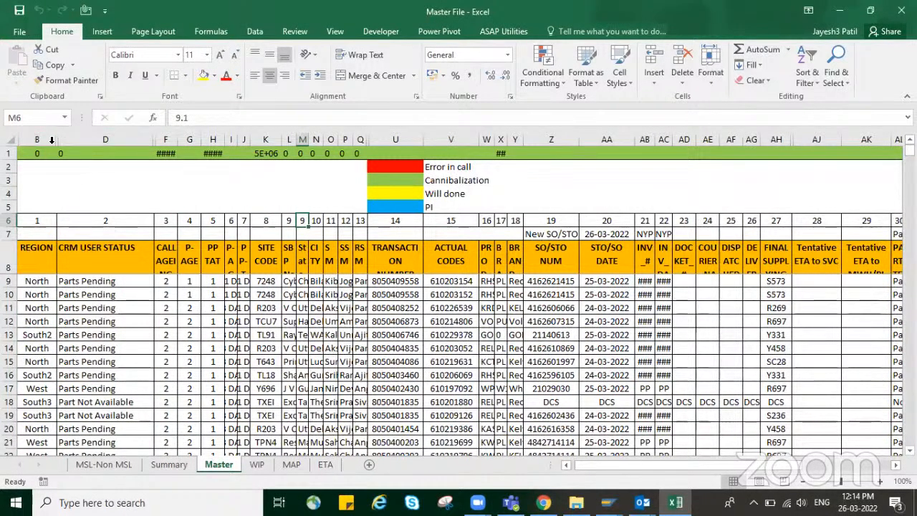
- Unhide all columns of the Master sheet and go back to the SQ01 Date header in A8
left_click(13, 138)
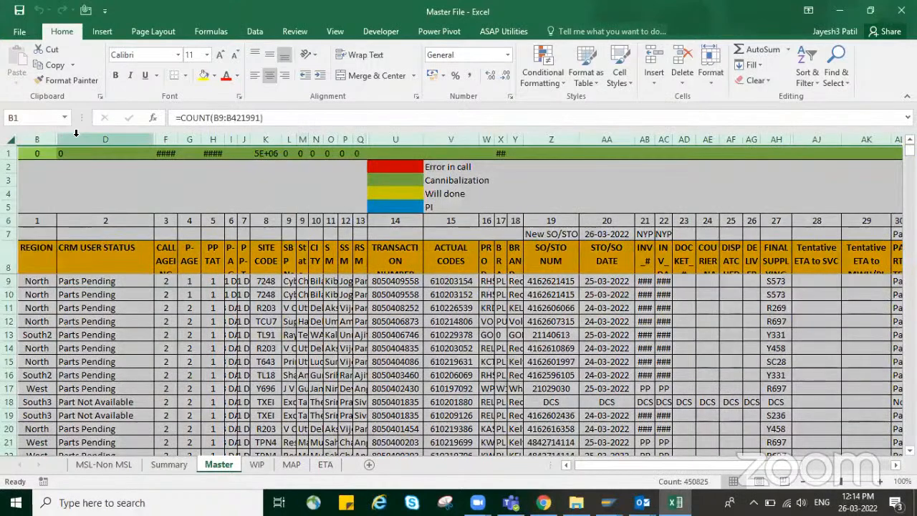
right_click(77, 136)
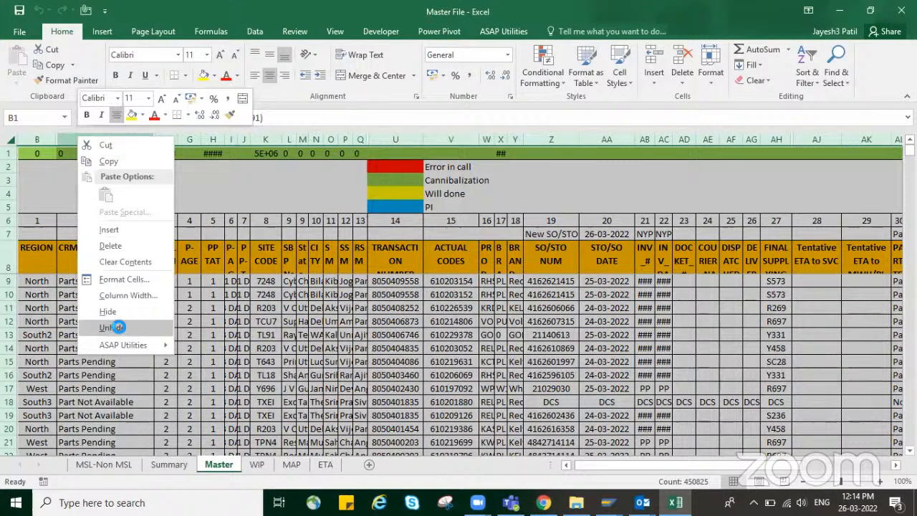
left_click(115, 327)
left_click(159, 258)
key("Home")
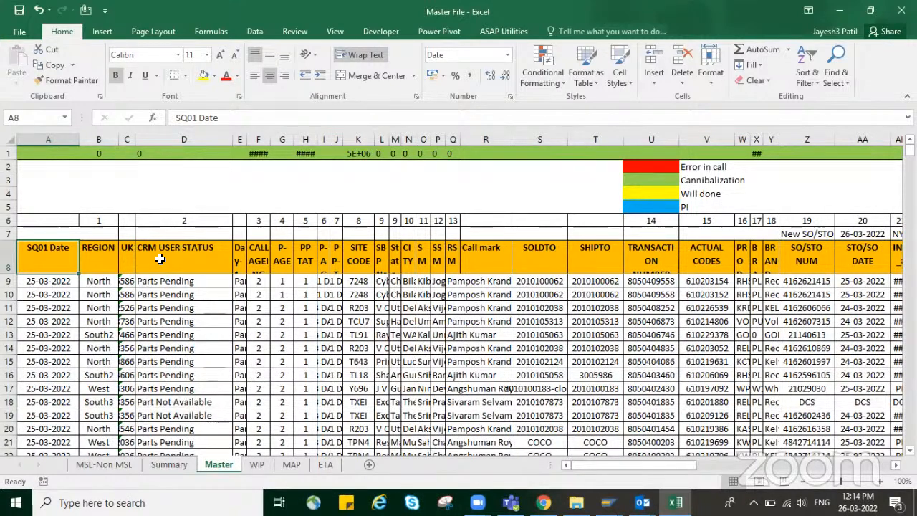
- Look at the MAP and ETA sheets, and return to the Master sheet
left_click(292, 465)
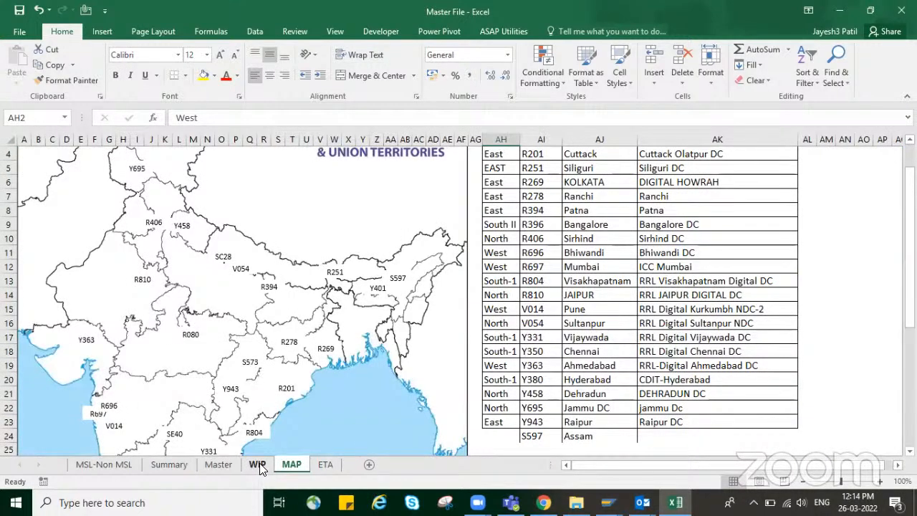
left_click(327, 464)
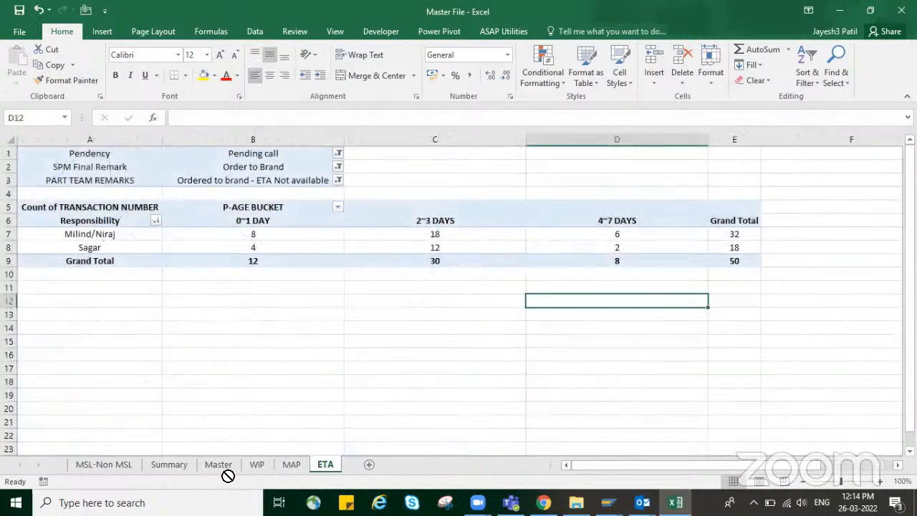
left_click(219, 465)
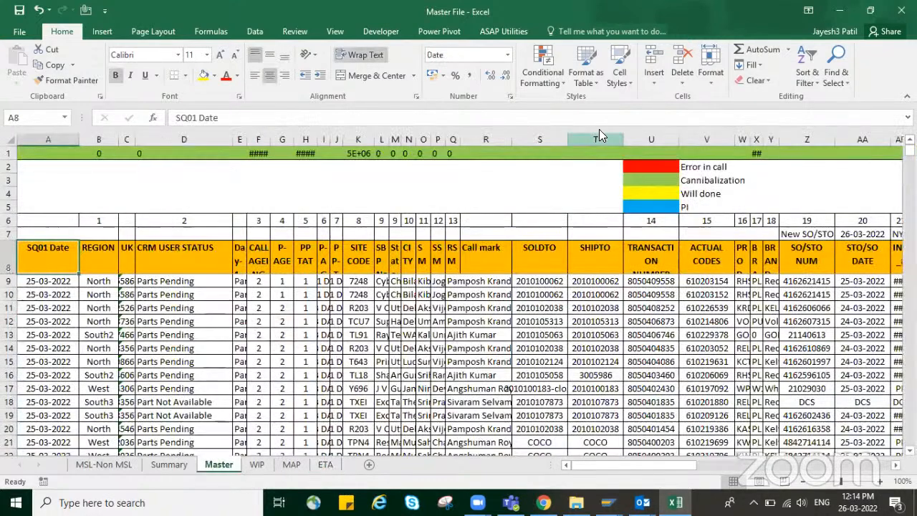